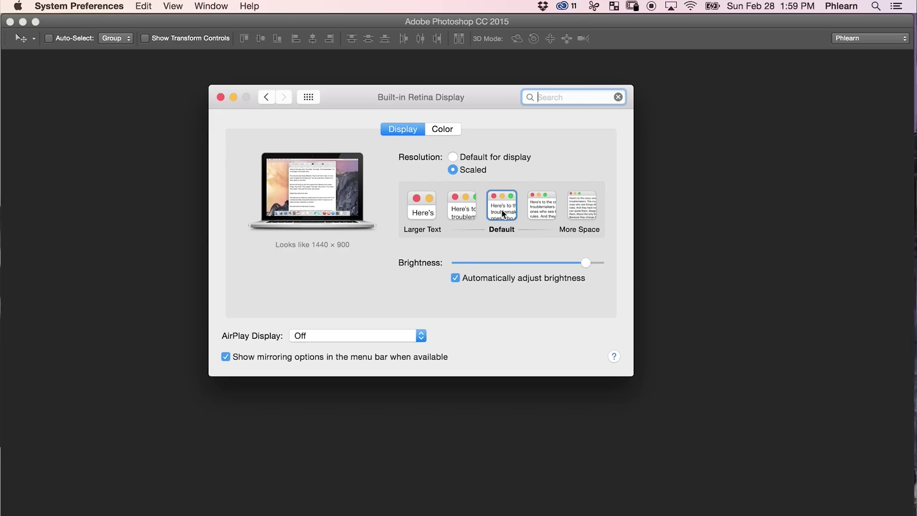
# Create a new 1440 × 900 pixel document
pyautogui.press('super+q')
pyautogui.press('super+n')
pyautogui.doubleClick(358, 205)
pyautogui.write('1440')
pyautogui.press('Tab')
pyautogui.write('900')
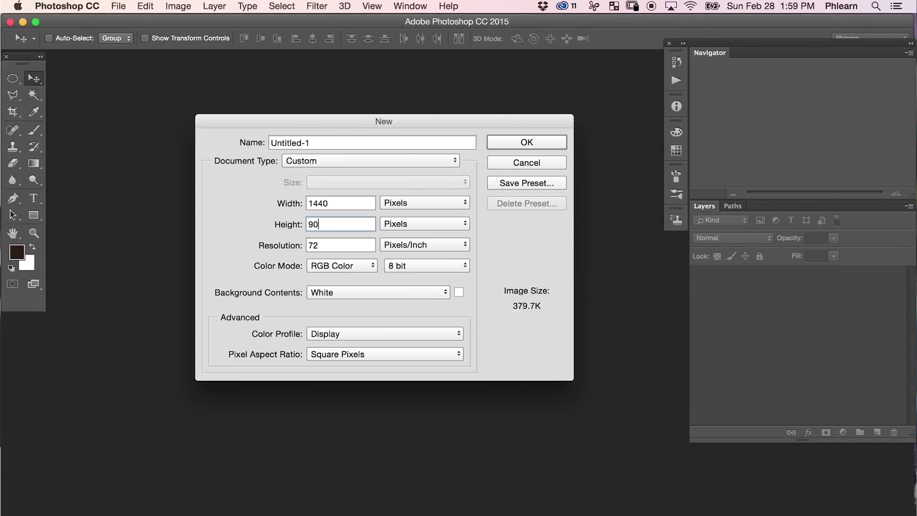
pyautogui.click(534, 143)
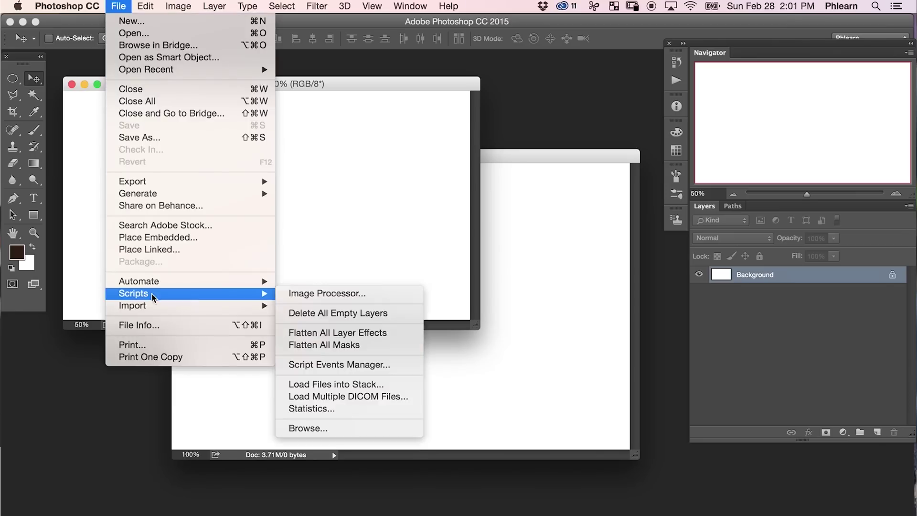
# Load all six wallpaper JPEGs as layers with Load Files into Stack
pyautogui.click(335, 323)
pyautogui.click(515, 265)
pyautogui.click(320, 92)
pyautogui.keyDown('shift'); pyautogui.click(305, 149); pyautogui.keyUp('shift')
pyautogui.click(808, 500)
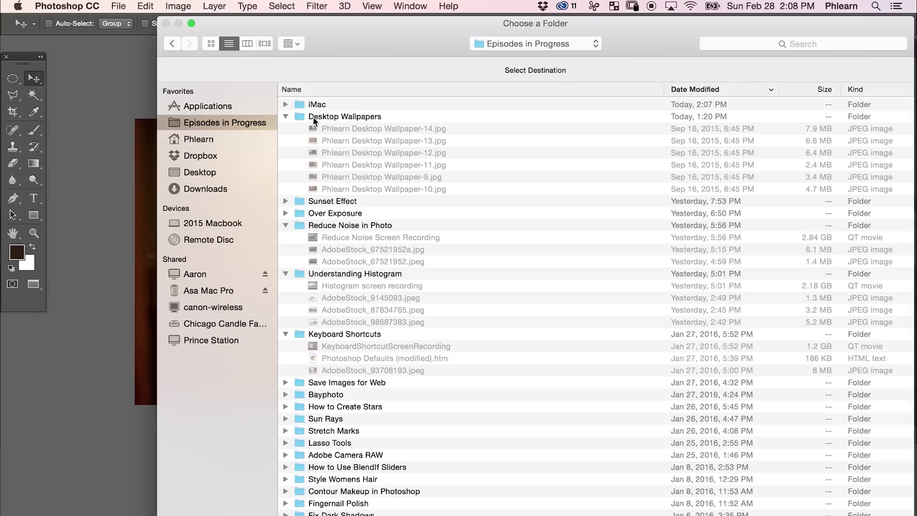
# Export the layers to a new MacBook PRO folder inside Desktop Wallpapers
pyautogui.click(314, 120)
pyautogui.press('shift+super+n')
pyautogui.write('MacBook PRO')
pyautogui.press('Return')
pyautogui.press('Return')
pyautogui.write('Macbo')
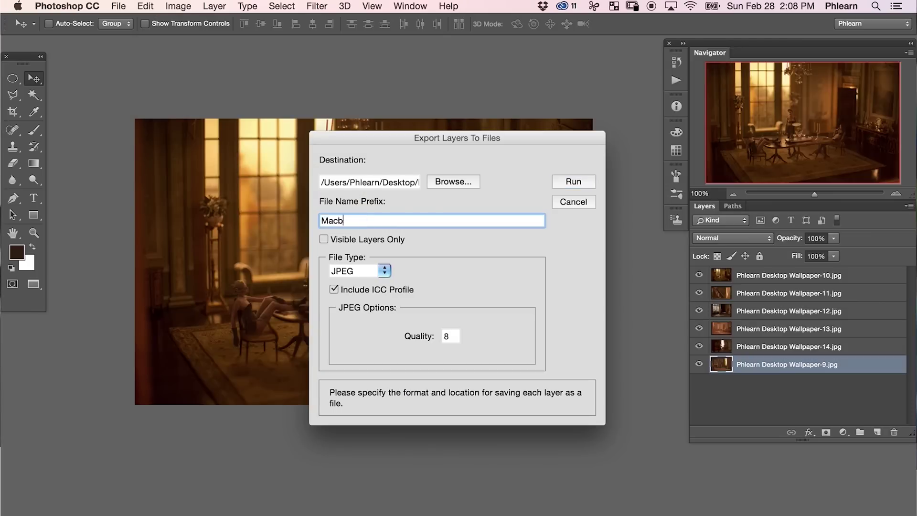
pyautogui.click(574, 181)
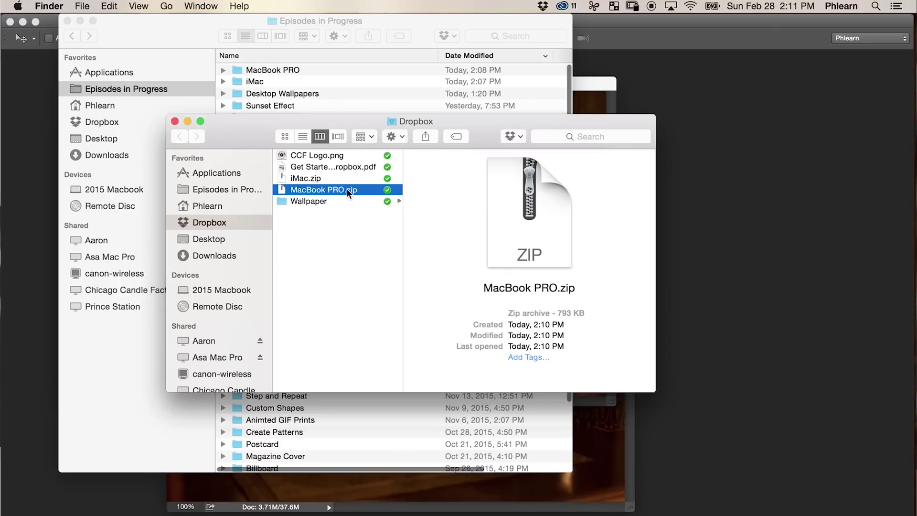
# Copy the Dropbox share link for MacBook PRO.zip
pyautogui.rightClick(347, 188)
pyautogui.click(407, 246)
pyautogui.press('super+Tab')
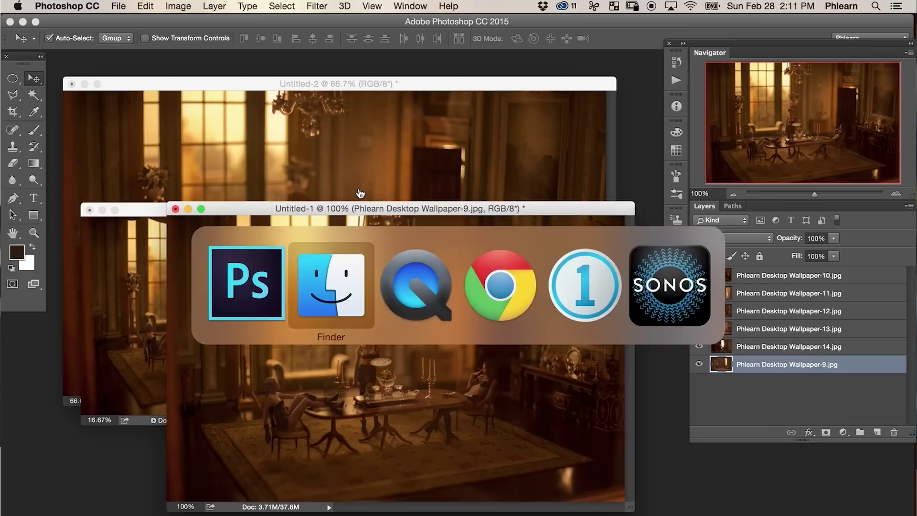
pyautogui.press('super+Tab')
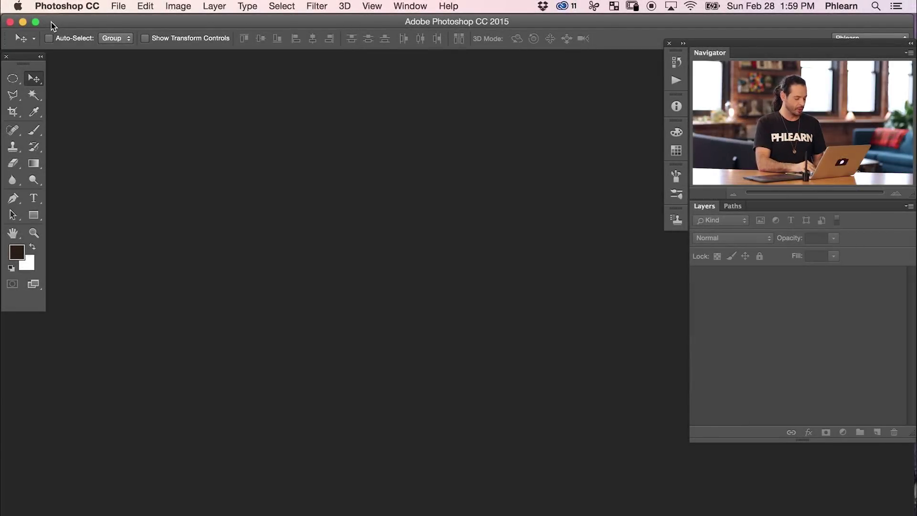
pyautogui.press('super+space')
# In System Preferences > Displays, choose Scaled resolution, confirm Default is 1440 × 900, then close
pyautogui.write('pref')
pyautogui.press('Return')
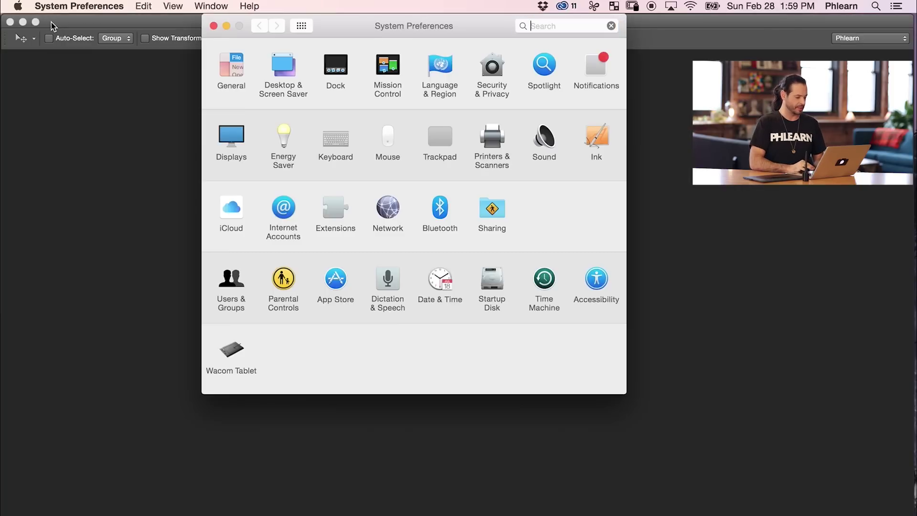
pyautogui.moveTo(347, 30); pyautogui.dragTo(353, 96)
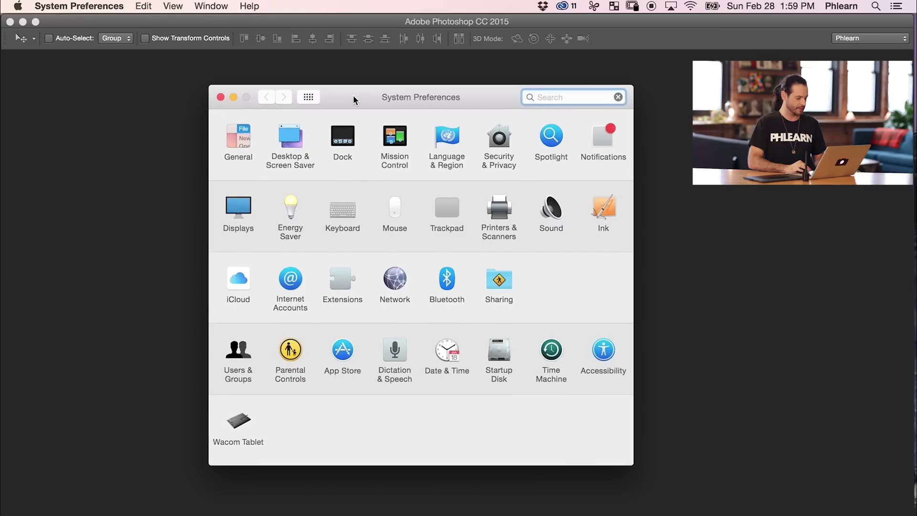
pyautogui.click(244, 209)
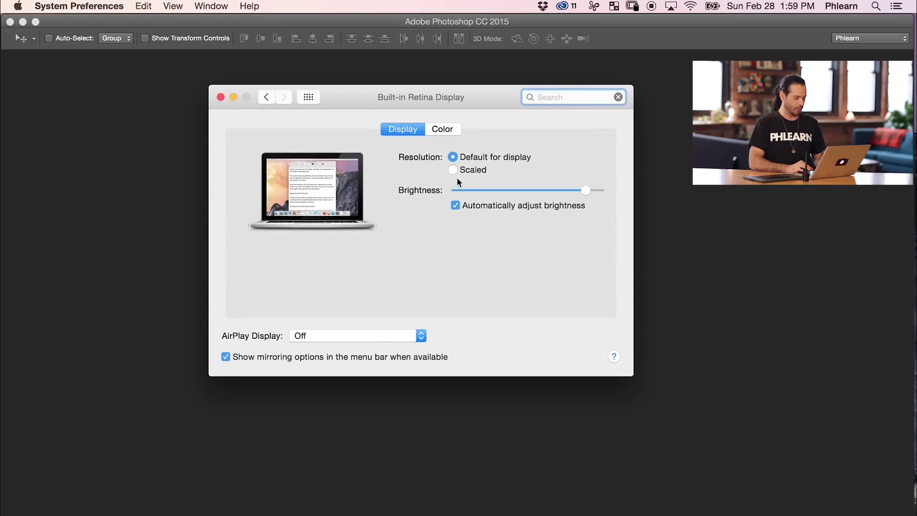
pyautogui.click(460, 170)
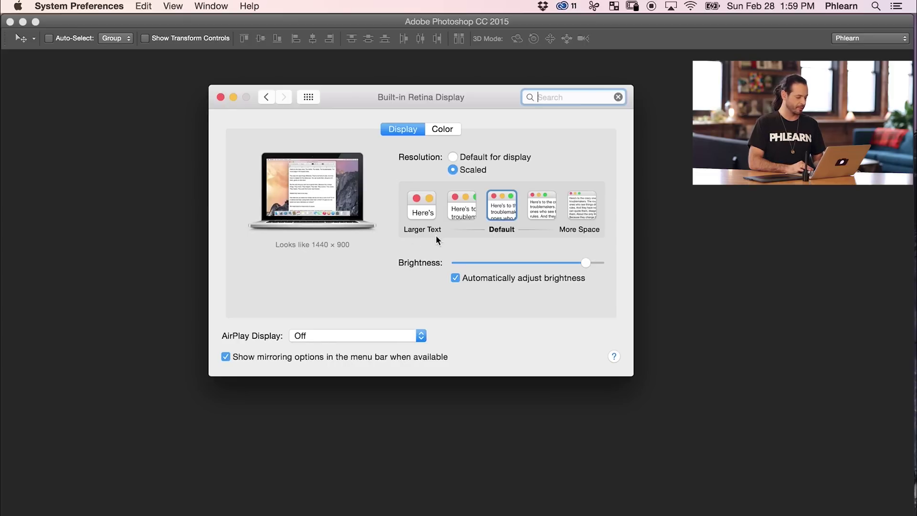
pyautogui.moveTo(501, 215)
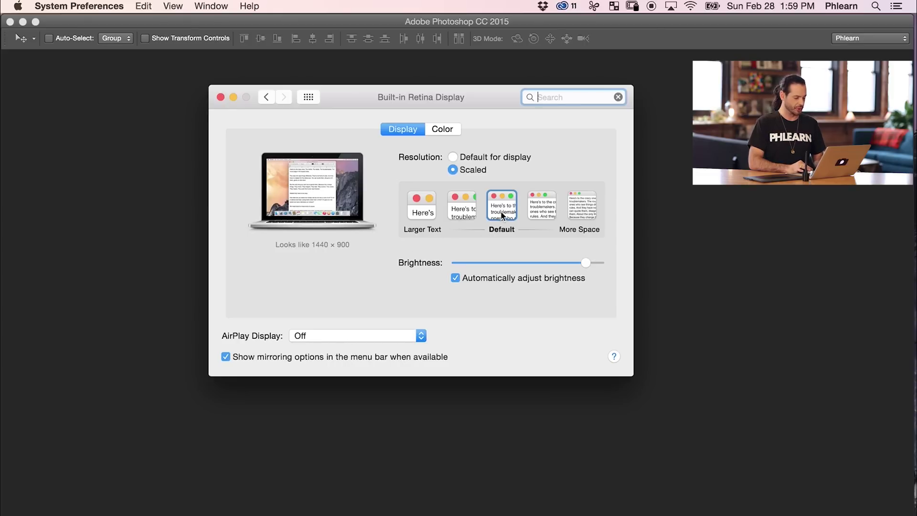
pyautogui.click(486, 420)
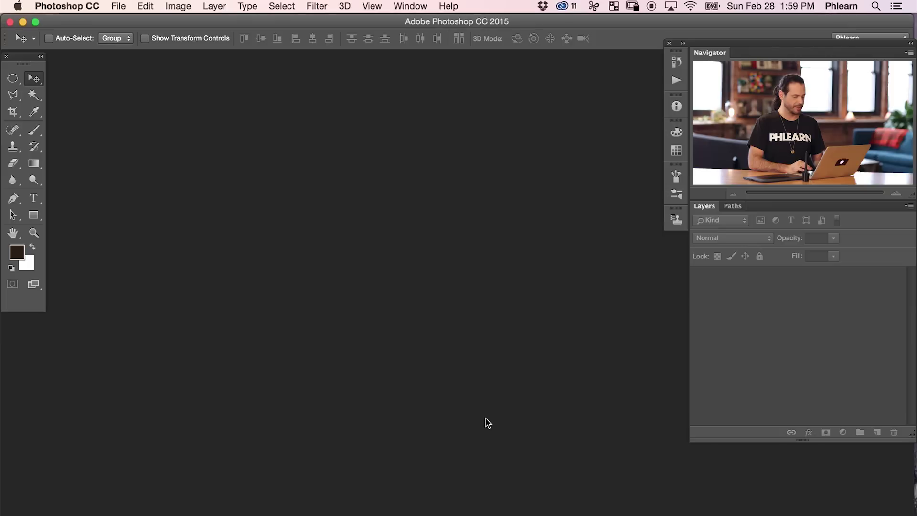
# Create Untitled-1 at 1440 × 900 pixels and move it to the workspace centre
pyautogui.press('super+n')
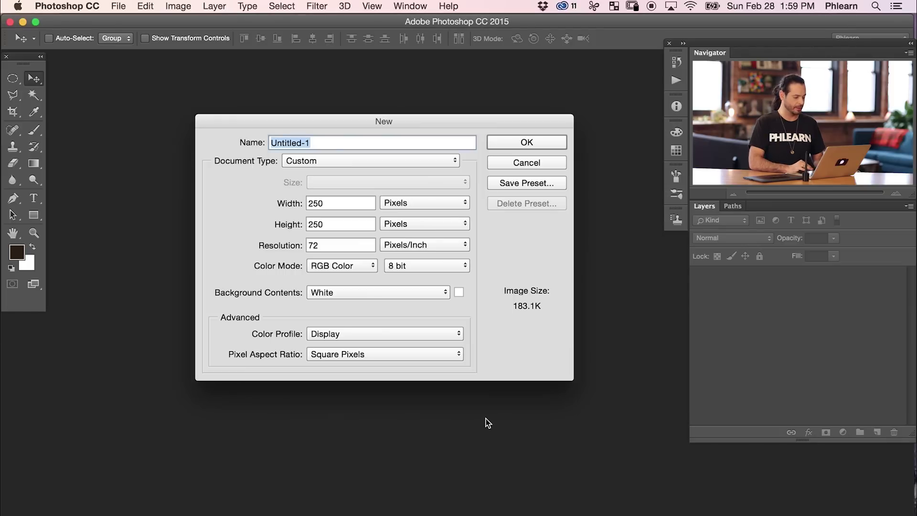
pyautogui.doubleClick(358, 206)
pyautogui.write('1440')
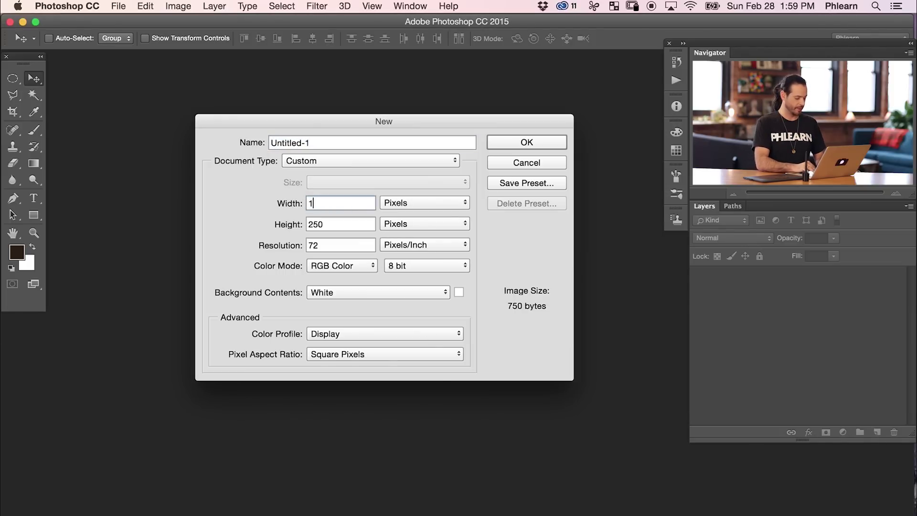
pyautogui.press('Tab')
pyautogui.write('900')
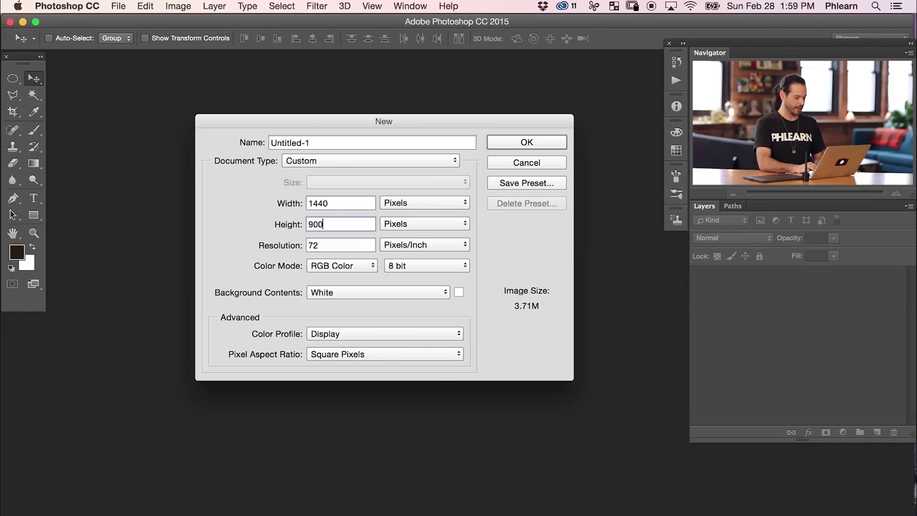
pyautogui.click(537, 147)
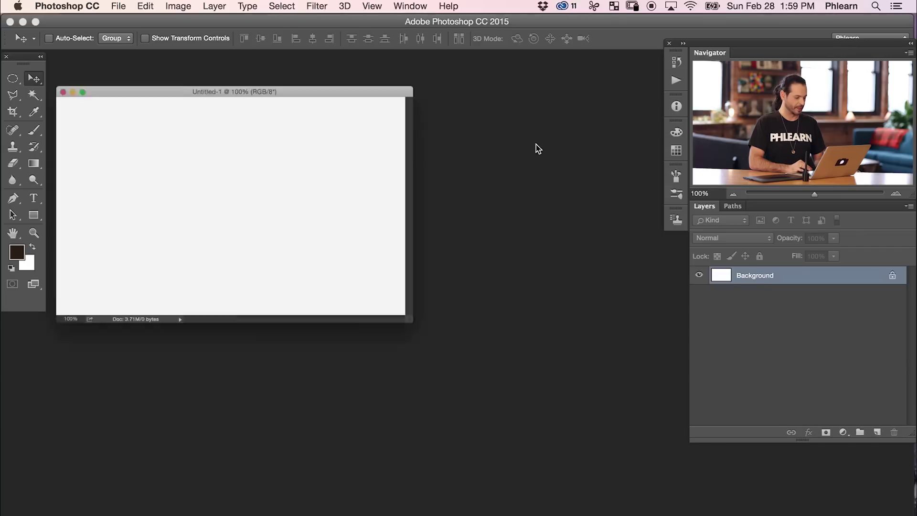
pyautogui.moveTo(414, 57); pyautogui.dragTo(582, 158)
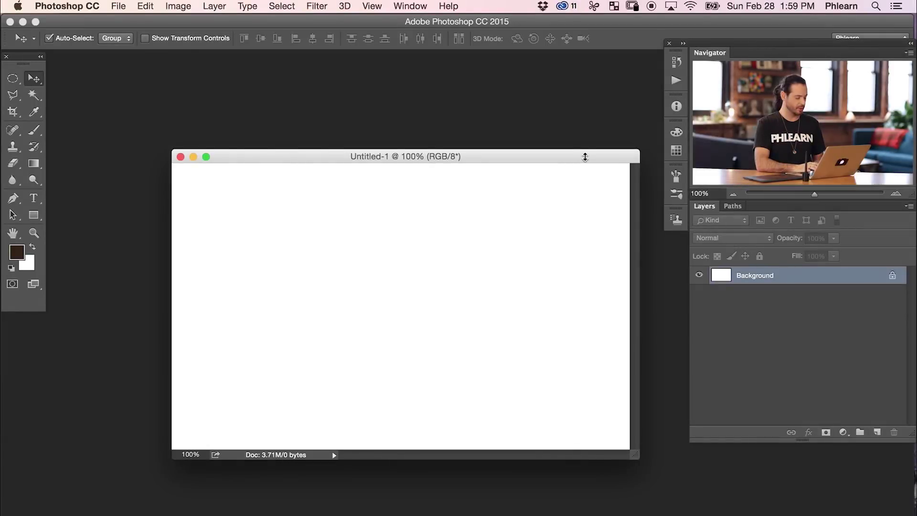
# Create Untitled-2 at 2560 × 1440 pixels and view it at 50% zoom
pyautogui.press('super+n')
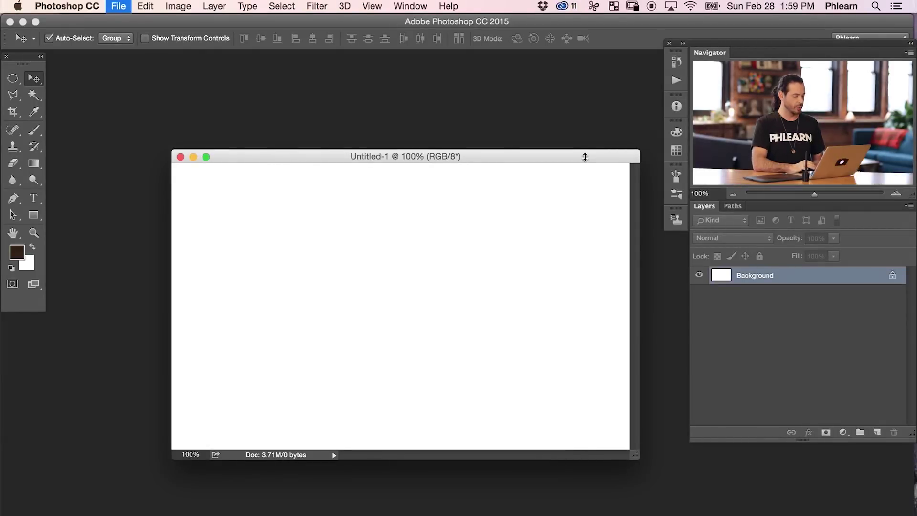
pyautogui.press('Tab')
pyautogui.write('2560')
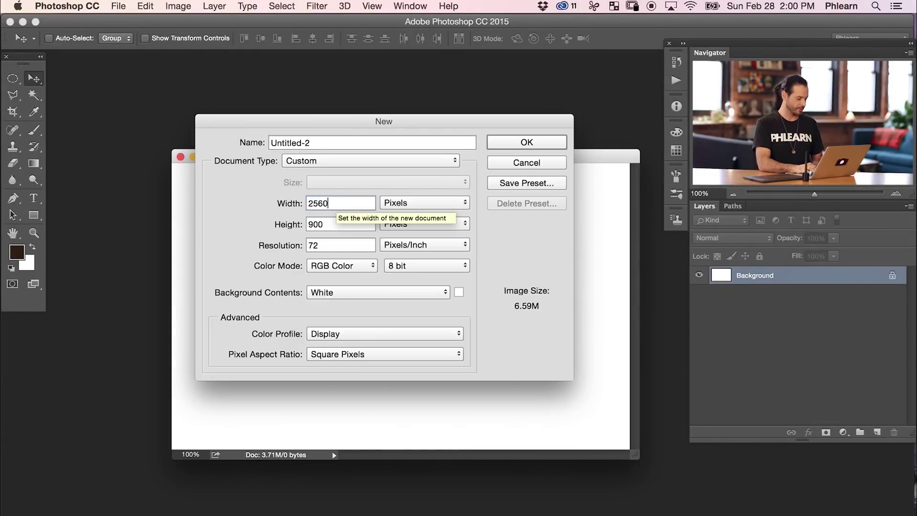
pyautogui.press('Tab')
pyautogui.write('144')
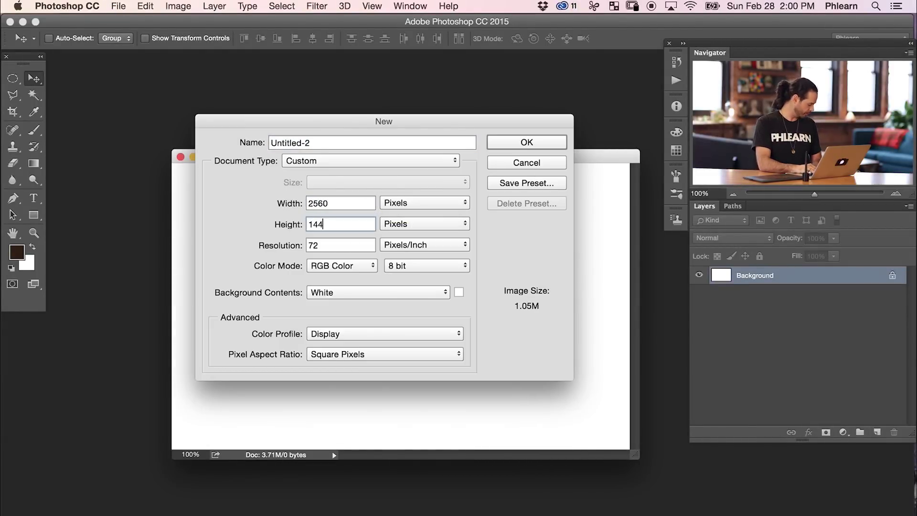
pyautogui.click(527, 142)
pyautogui.press('super+minus')
pyautogui.press('super+minus')
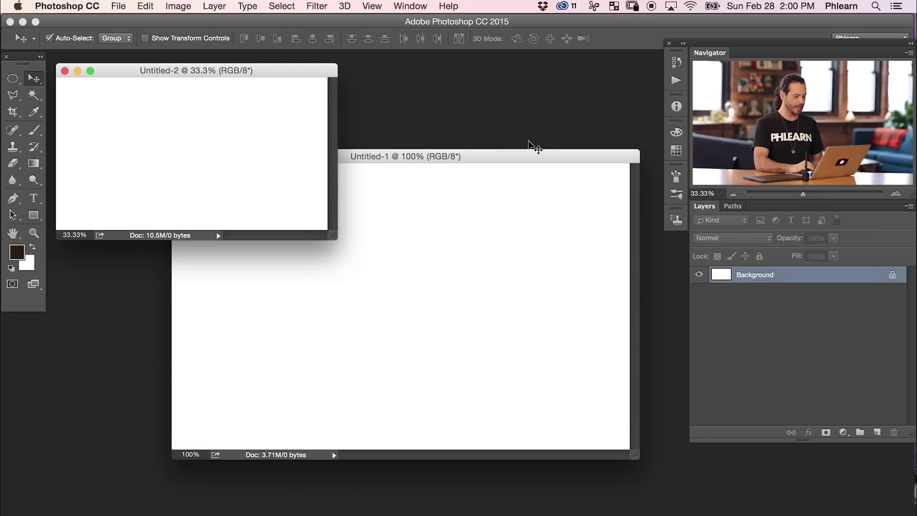
pyautogui.press('super+plus')
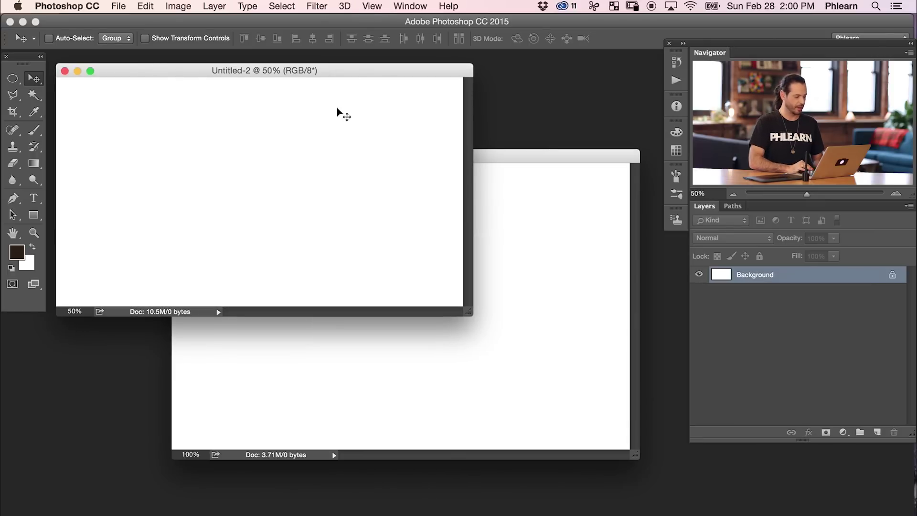
pyautogui.moveTo(368, 69); pyautogui.dragTo(375, 83)
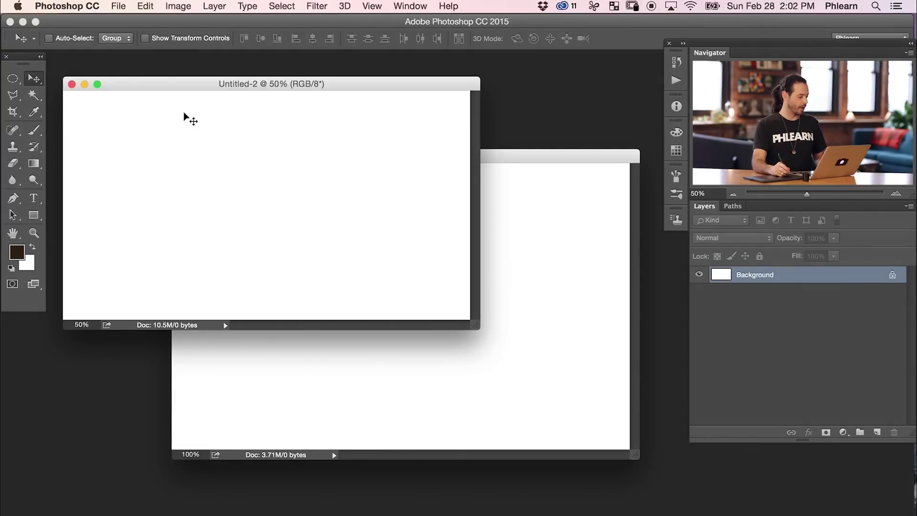
# Stack Phlearn Desktop Wallpaper 9–14 JPEGs as layers via Load Files into Stack
pyautogui.click(120, 6)
pyautogui.moveTo(159, 293)
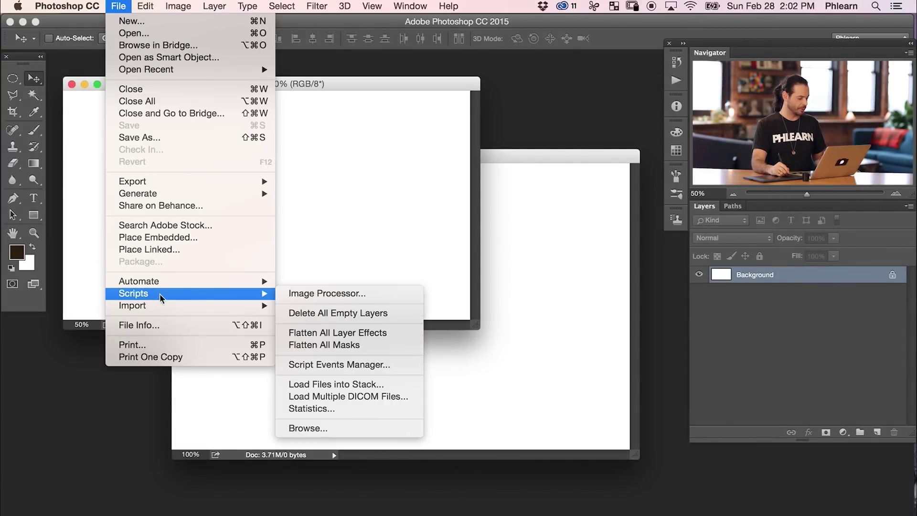
pyautogui.click(354, 384)
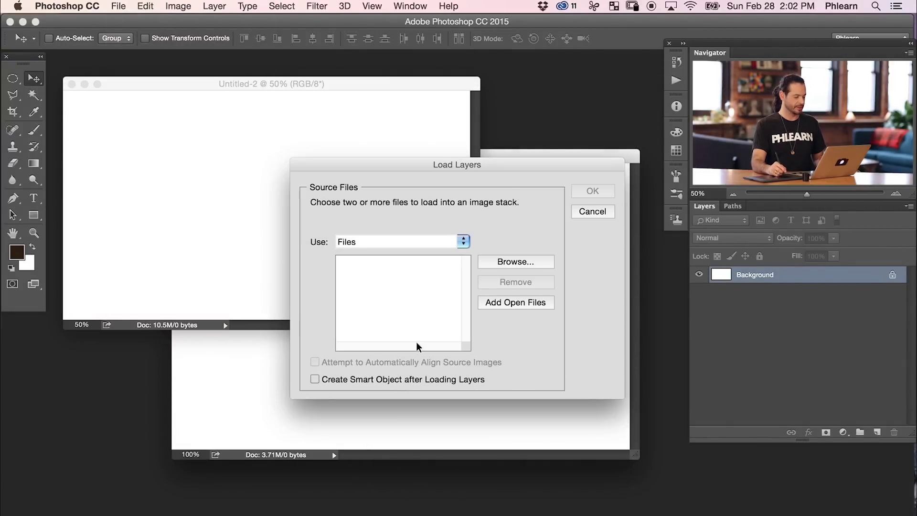
pyautogui.click(502, 261)
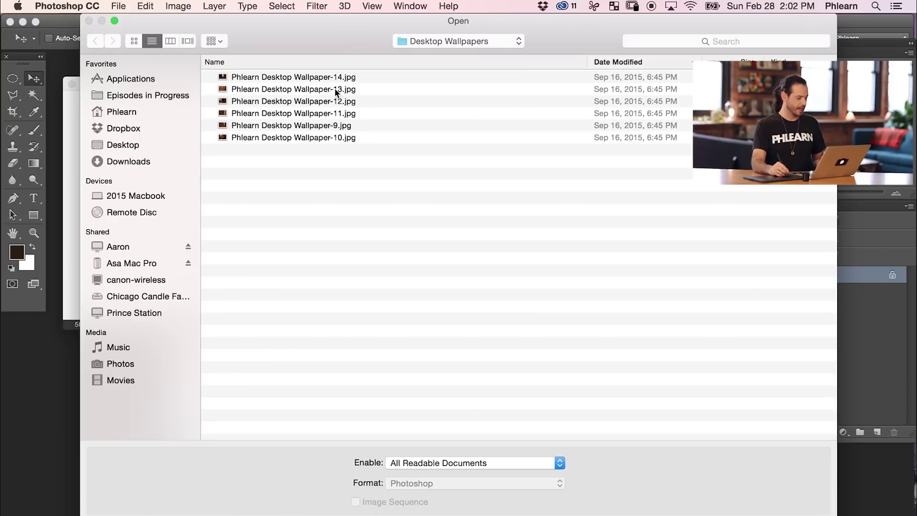
pyautogui.click(351, 79)
pyautogui.keyDown('shift'); pyautogui.click(363, 138); pyautogui.keyUp('shift')
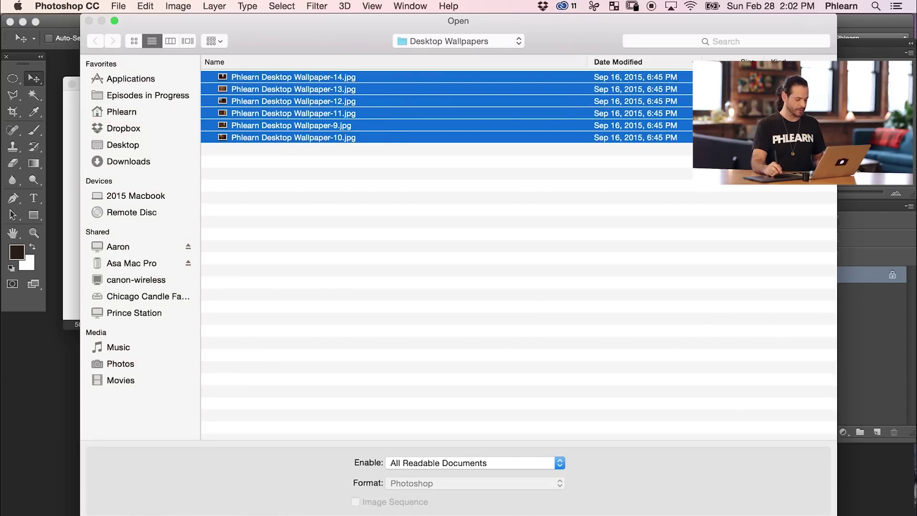
pyautogui.press('Return')
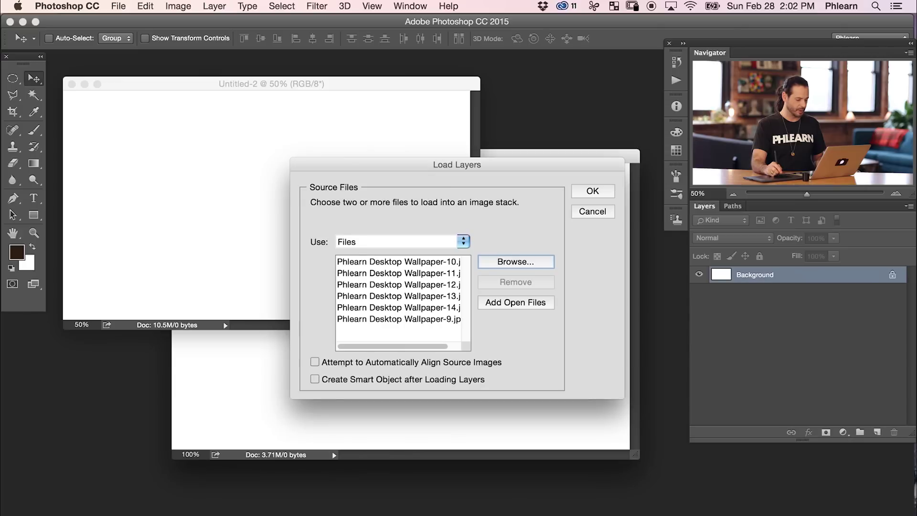
pyautogui.click(593, 193)
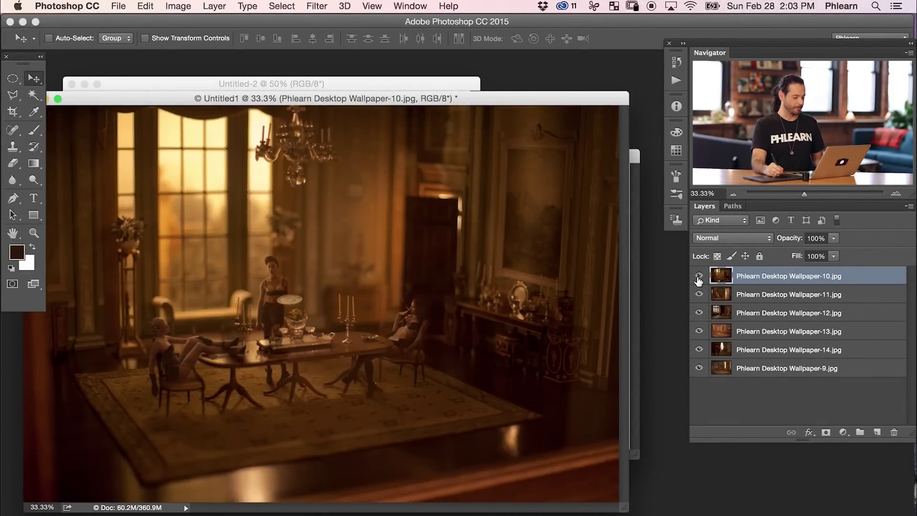
# In full-screen mode, hide wallpaper layers 10–14 and turn them back on to review each
pyautogui.press('f')
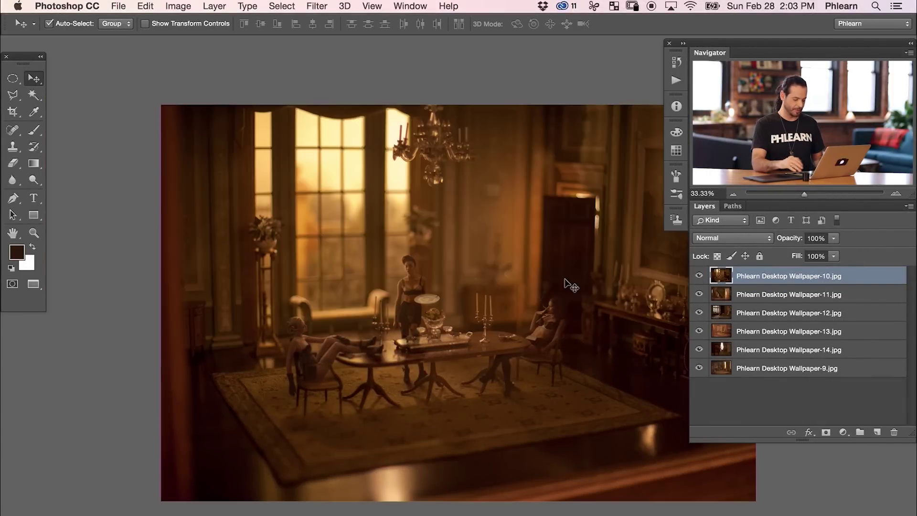
pyautogui.moveTo(363, 315); pyautogui.dragTo(277, 274)
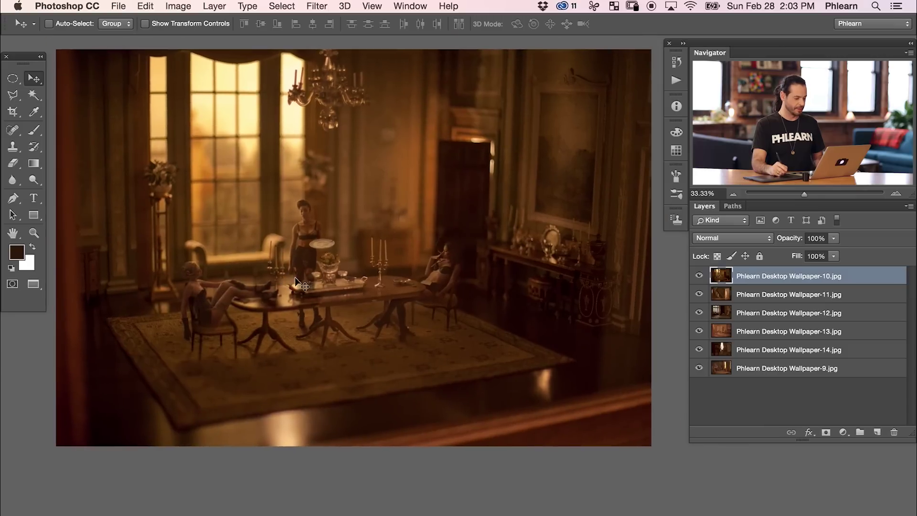
pyautogui.moveTo(699, 276); pyautogui.dragTo(694, 352)
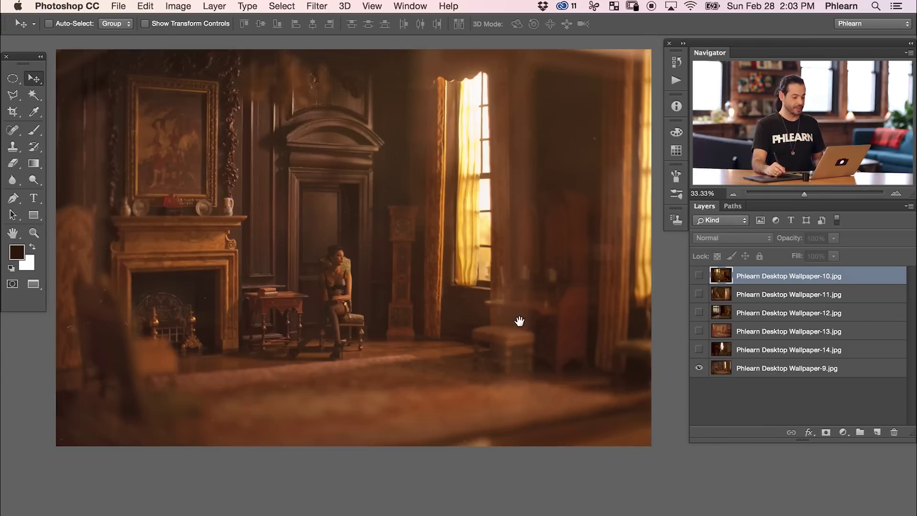
pyautogui.moveTo(520, 319); pyautogui.dragTo(531, 330)
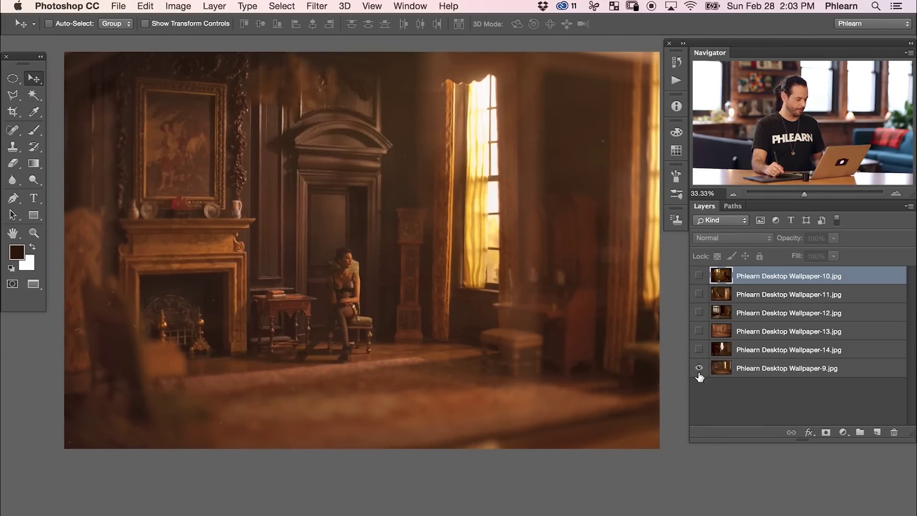
pyautogui.click(699, 351)
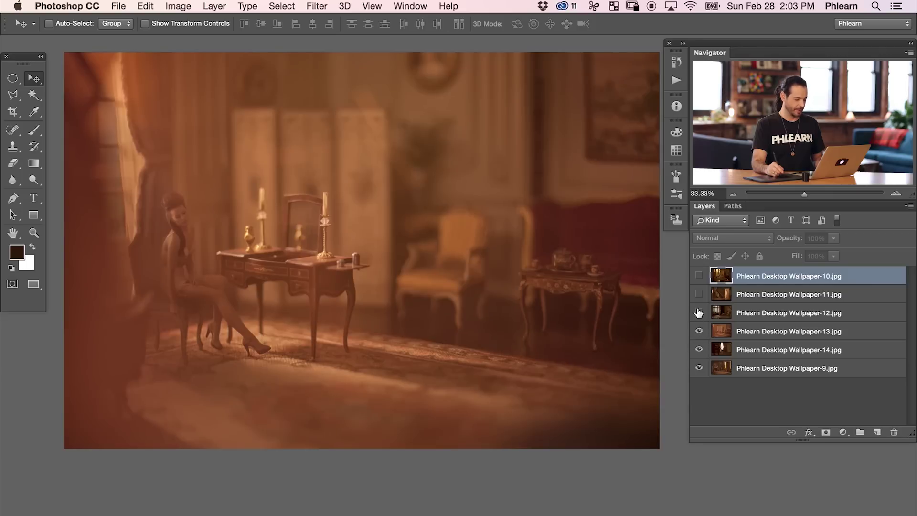
pyautogui.click(699, 312)
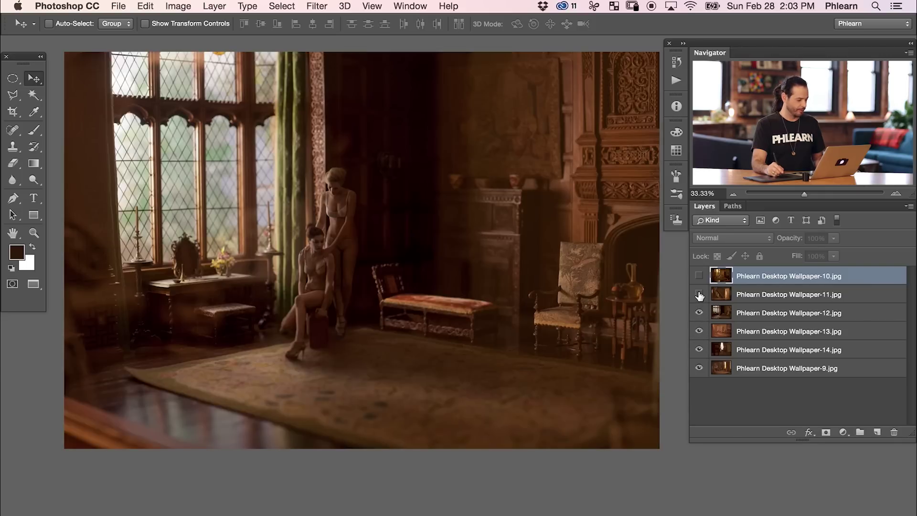
pyautogui.click(698, 295)
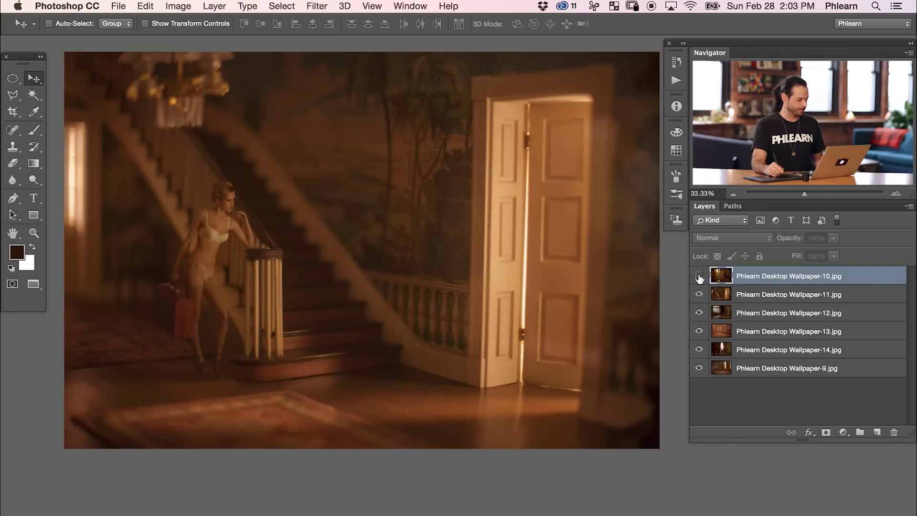
pyautogui.click(699, 276)
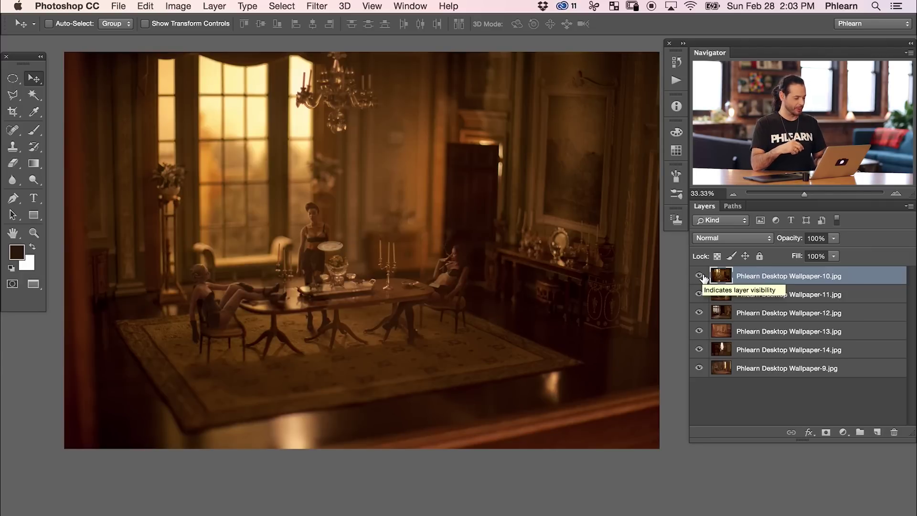
# Return to floating windows, zoom Untitled1 to 16.7% and move it down-right
pyautogui.press('f')
pyautogui.press('super+minus')
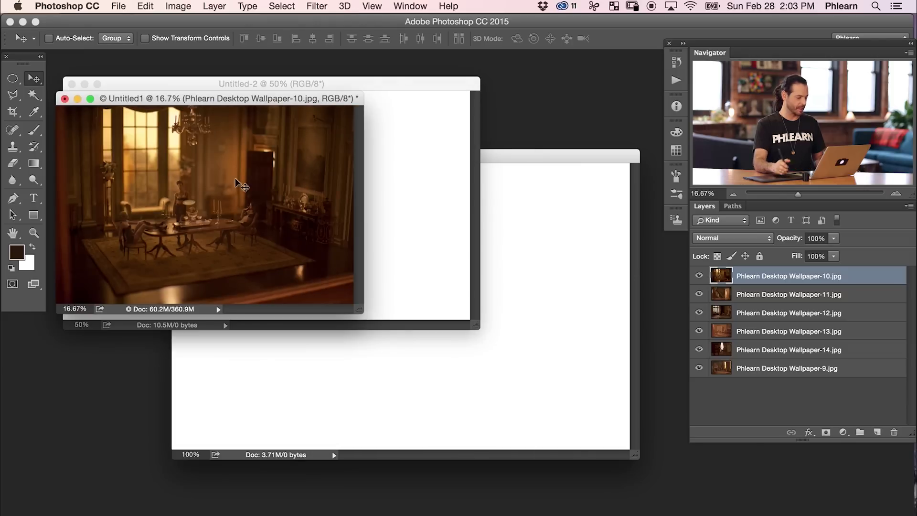
pyautogui.moveTo(327, 97); pyautogui.dragTo(367, 187)
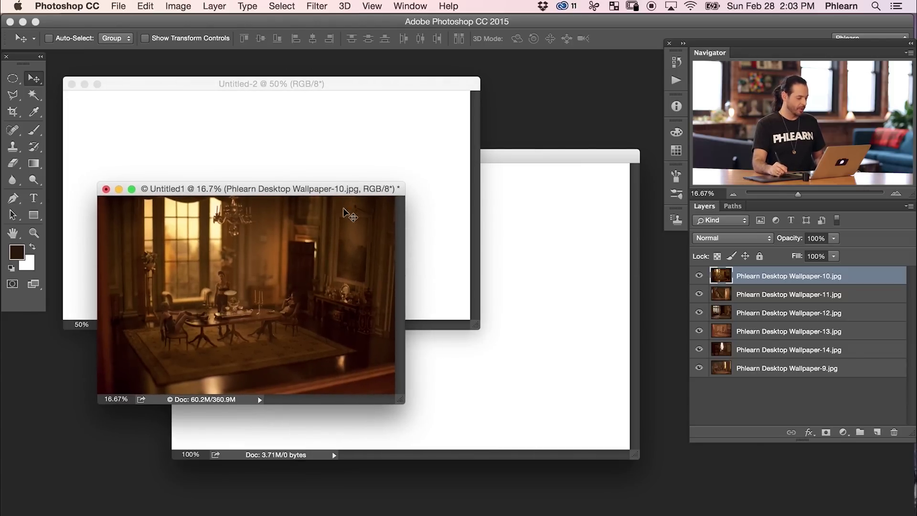
pyautogui.click(178, 7)
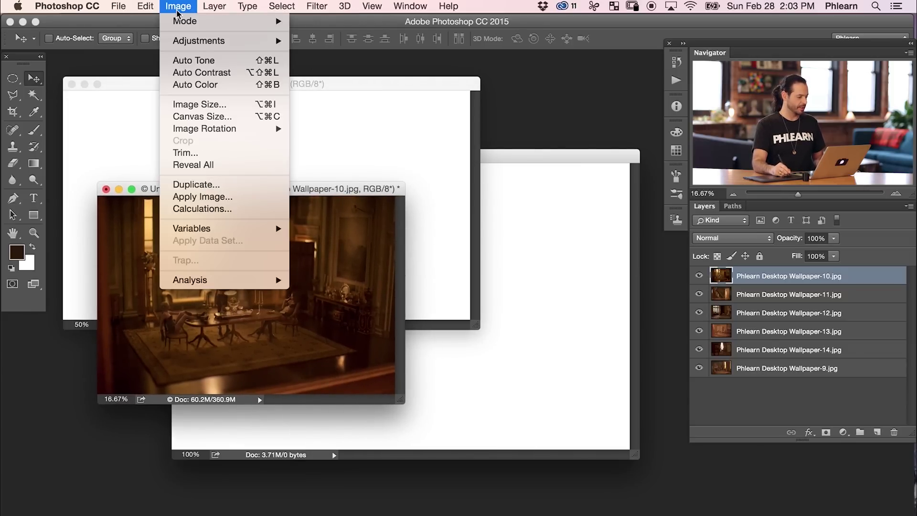
# Check Image Size, then drag all six wallpaper layers into Untitled-2 and position them
pyautogui.click(200, 104)
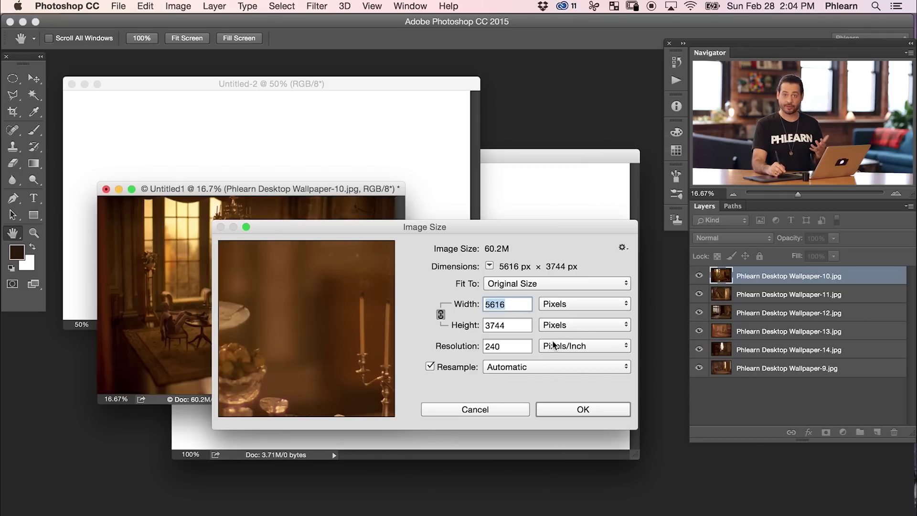
pyautogui.click(490, 410)
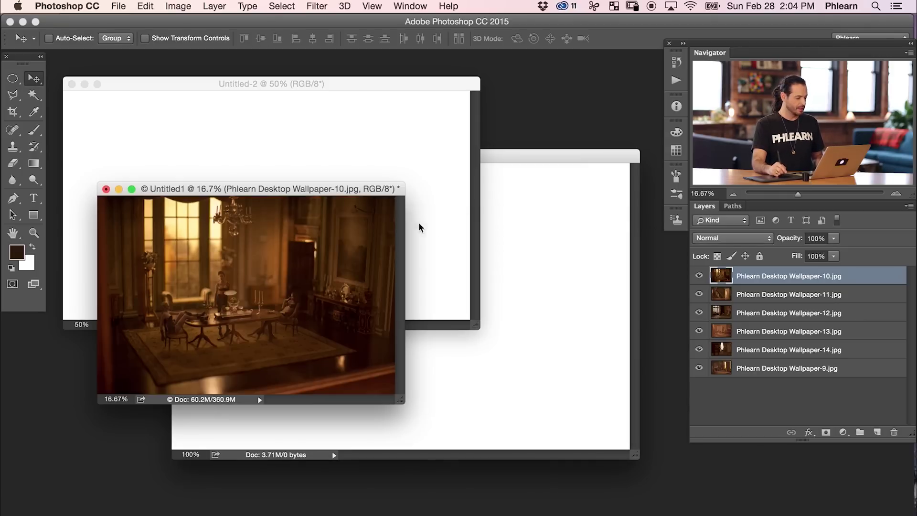
pyautogui.moveTo(377, 190); pyautogui.dragTo(361, 210)
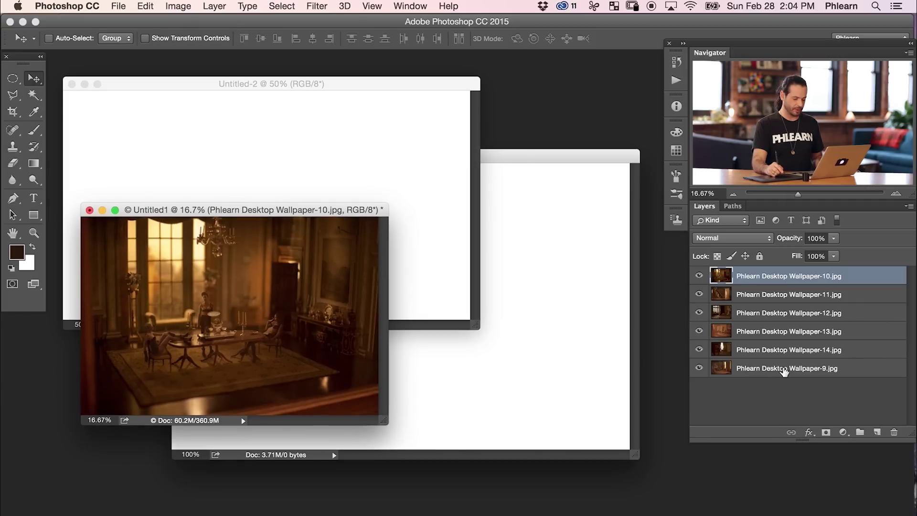
pyautogui.keyDown('shift'); pyautogui.click(798, 370); pyautogui.keyUp('shift')
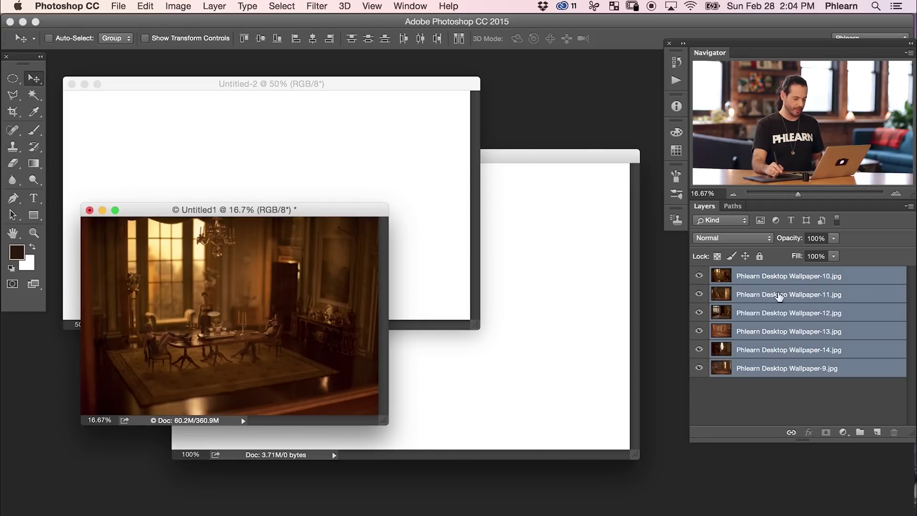
pyautogui.moveTo(808, 308); pyautogui.dragTo(419, 153)
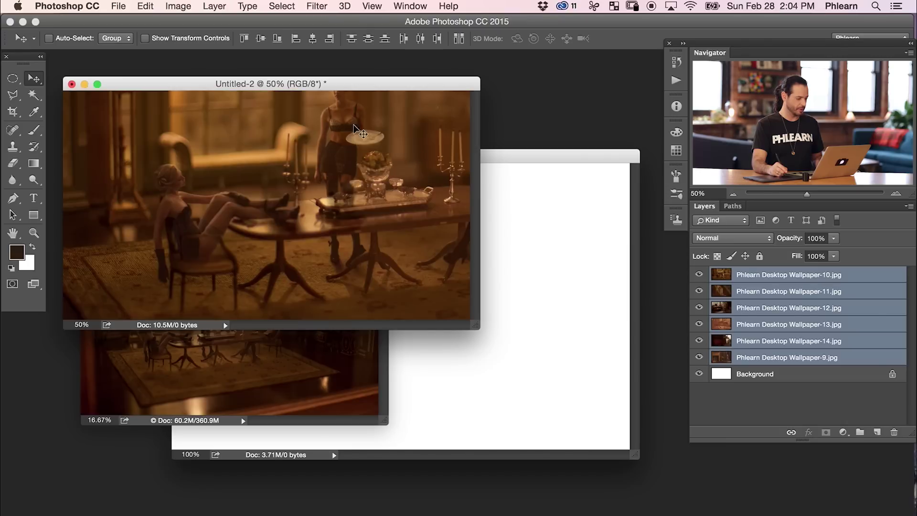
pyautogui.moveTo(392, 196); pyautogui.dragTo(369, 199)
pyautogui.moveTo(338, 204); pyautogui.dragTo(320, 195)
# Drag the six wallpaper layers into Untitled-1 and view it full screen
pyautogui.click(321, 365)
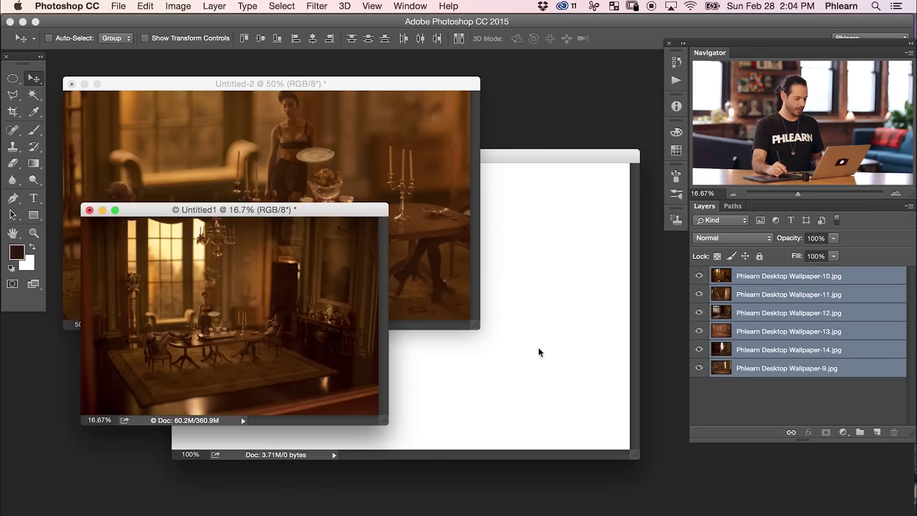
pyautogui.moveTo(274, 313); pyautogui.dragTo(385, 292)
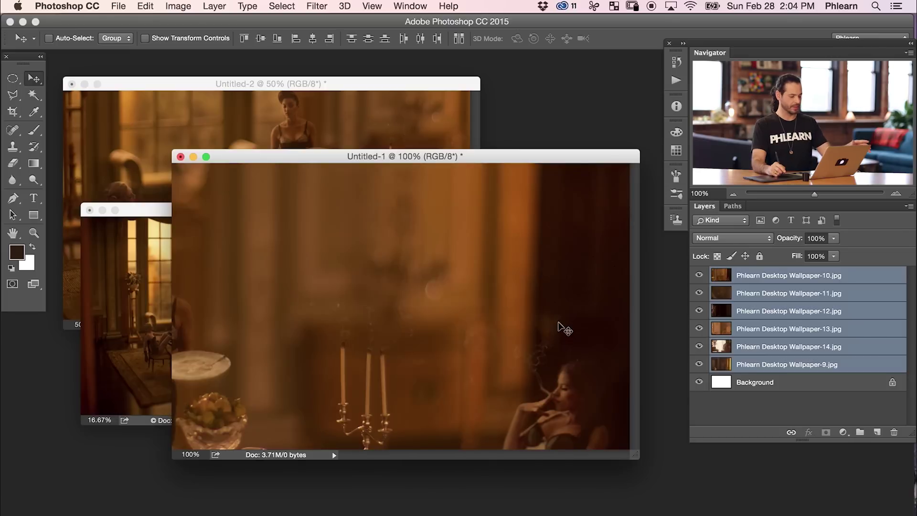
pyautogui.moveTo(559, 327); pyautogui.dragTo(555, 256)
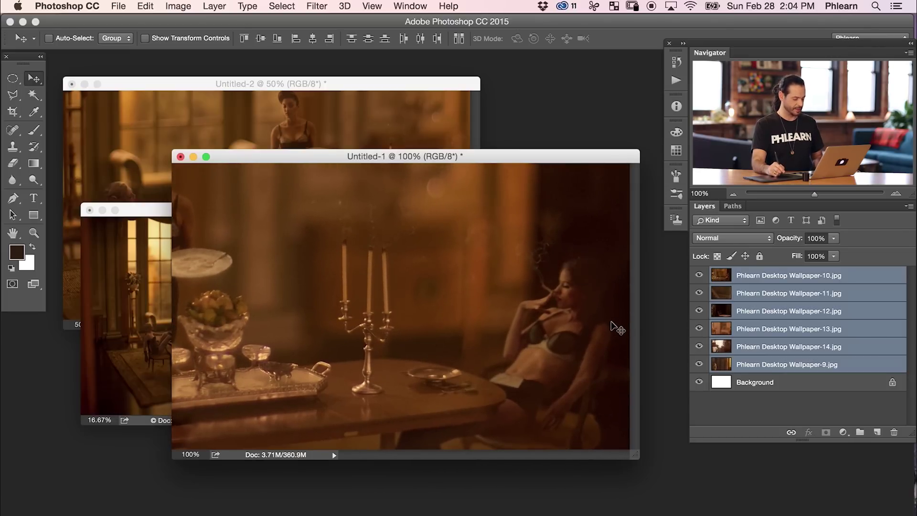
pyautogui.press('f')
pyautogui.hscroll(5, 549, 296)
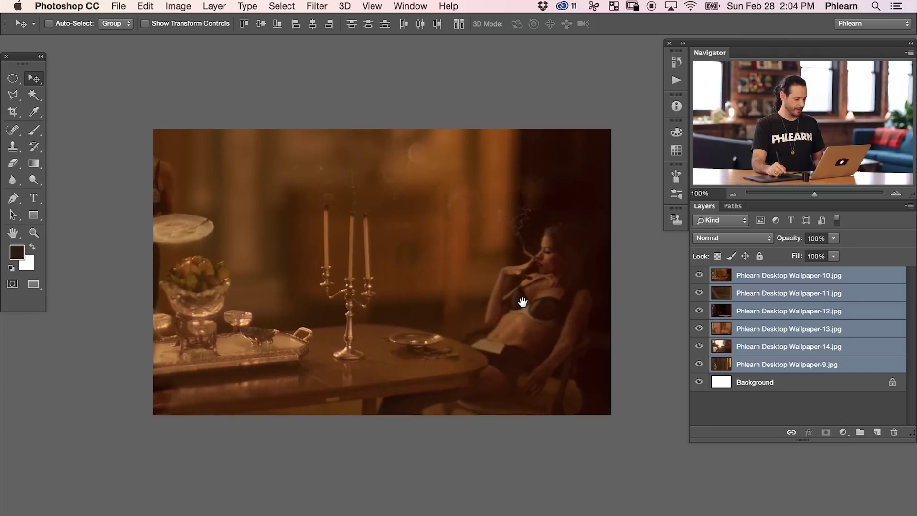
# Scale the six layers proportionally to about 27.95% to cover the 1440 × 900 canvas
pyautogui.press('super+t')
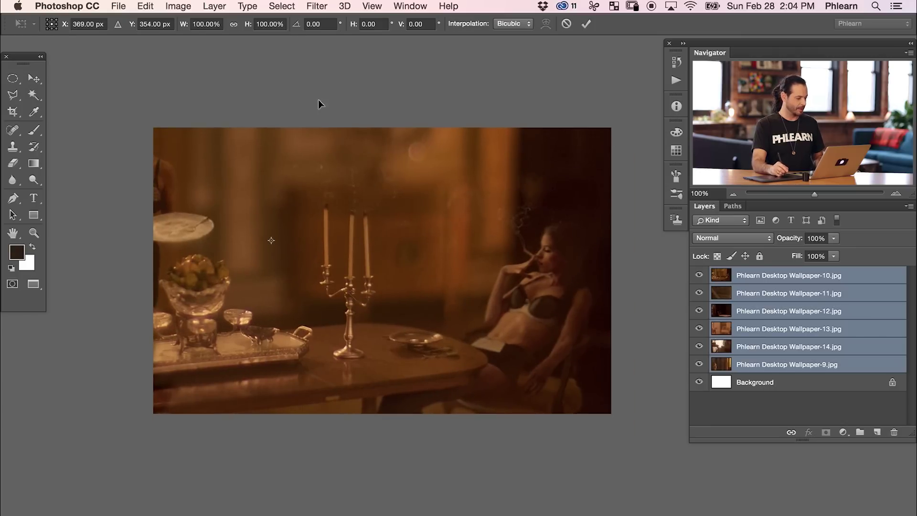
pyautogui.click(234, 24)
pyautogui.moveTo(248, 24); pyautogui.dragTo(203, 38)
pyautogui.moveTo(311, 293); pyautogui.dragTo(400, 317)
pyautogui.moveTo(576, 409); pyautogui.dragTo(615, 436)
pyautogui.press('Return')
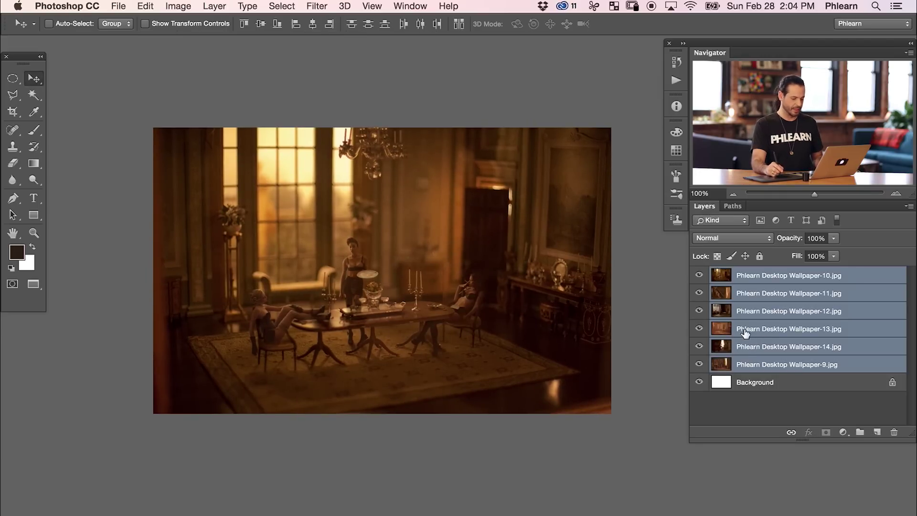
# Toggle each wallpaper layer's visibility to check it, then delete the white Background layer
pyautogui.click(699, 275)
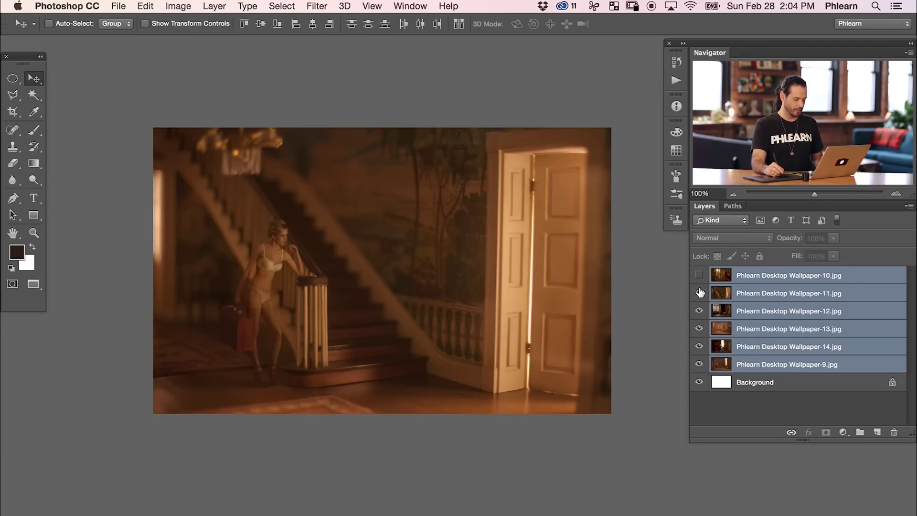
pyautogui.click(699, 293)
pyautogui.click(699, 311)
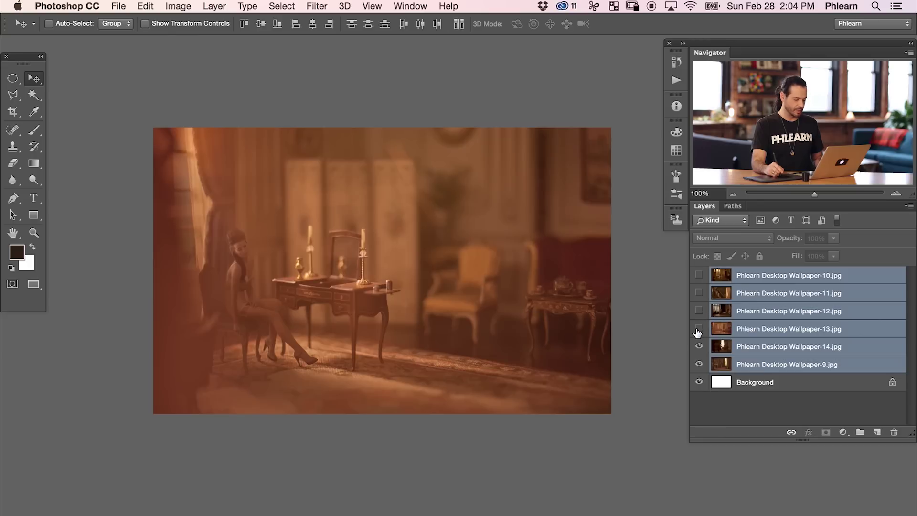
pyautogui.click(699, 328)
pyautogui.click(699, 346)
pyautogui.click(699, 364)
pyautogui.moveTo(699, 364); pyautogui.dragTo(700, 296)
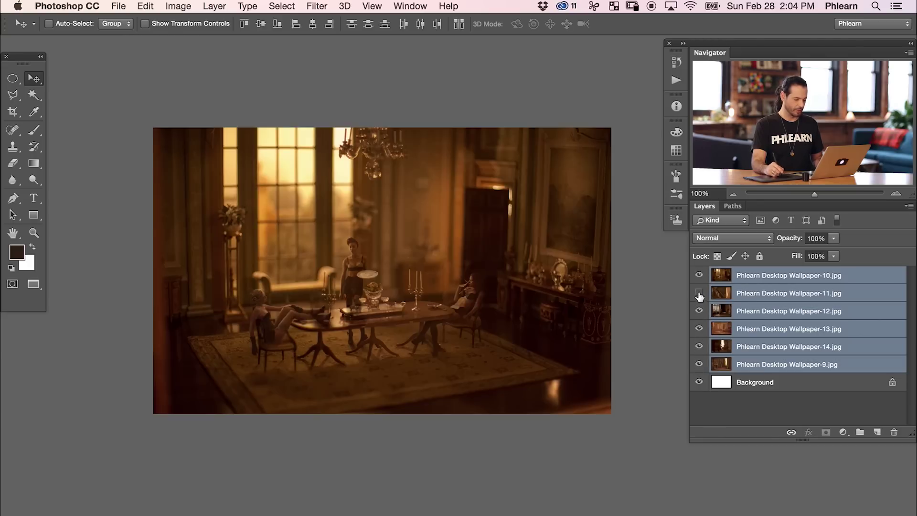
pyautogui.click(794, 382)
pyautogui.press('Delete')
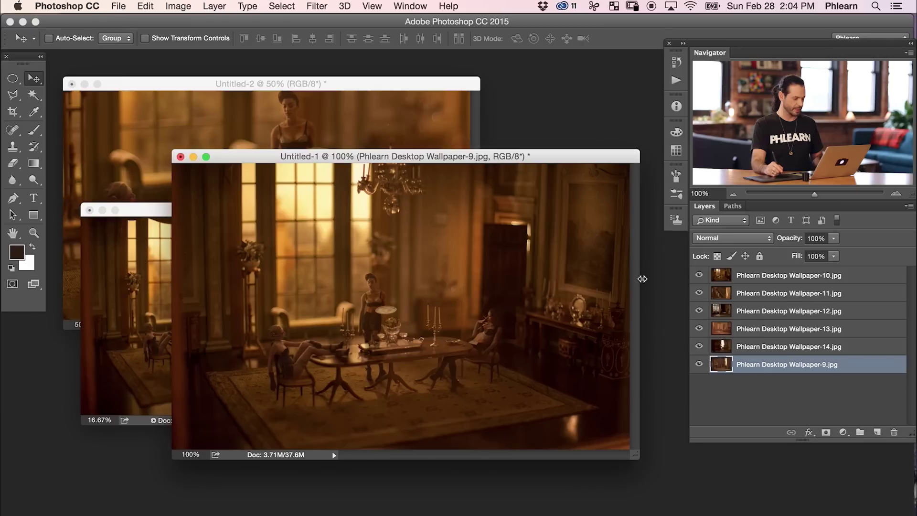
# In Untitled-2, convert and delete the Background layer, then select the six wallpaper layers
pyautogui.moveTo(539, 162); pyautogui.dragTo(578, 225)
pyautogui.click(428, 90)
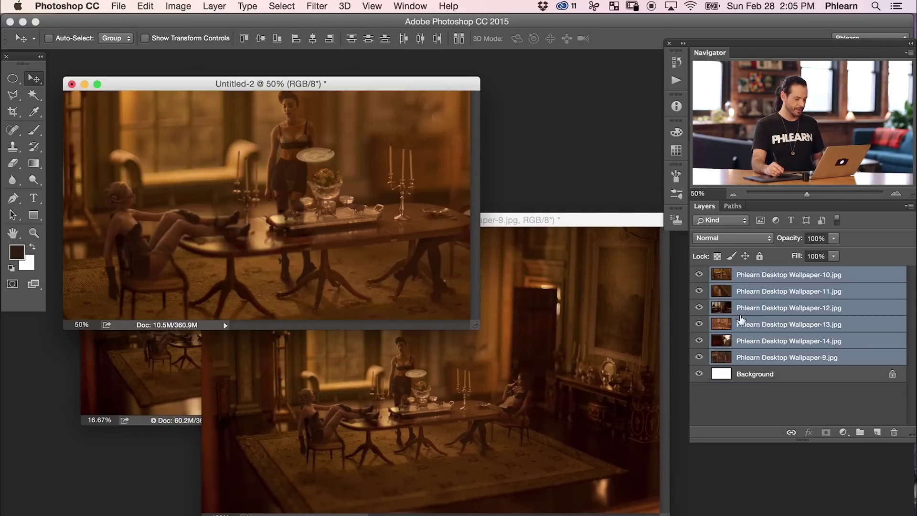
pyautogui.doubleClick(774, 373)
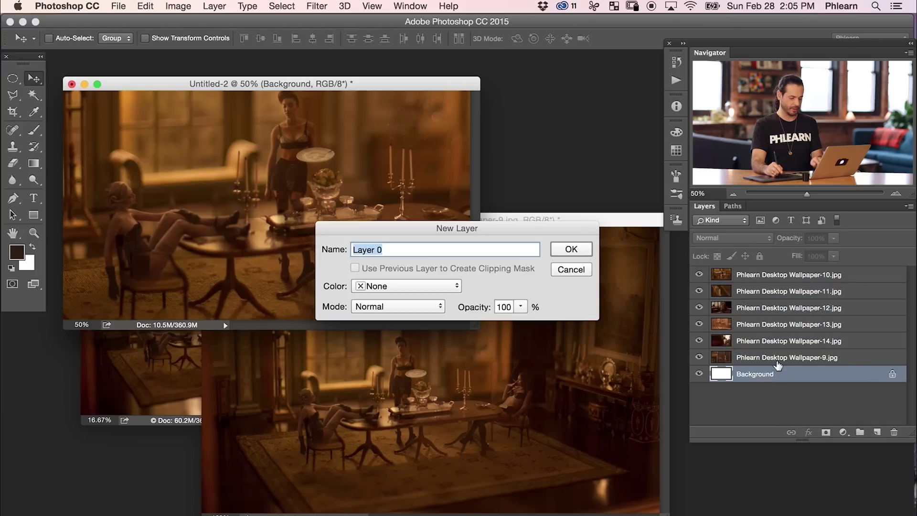
pyautogui.press('Return')
pyautogui.press('Delete')
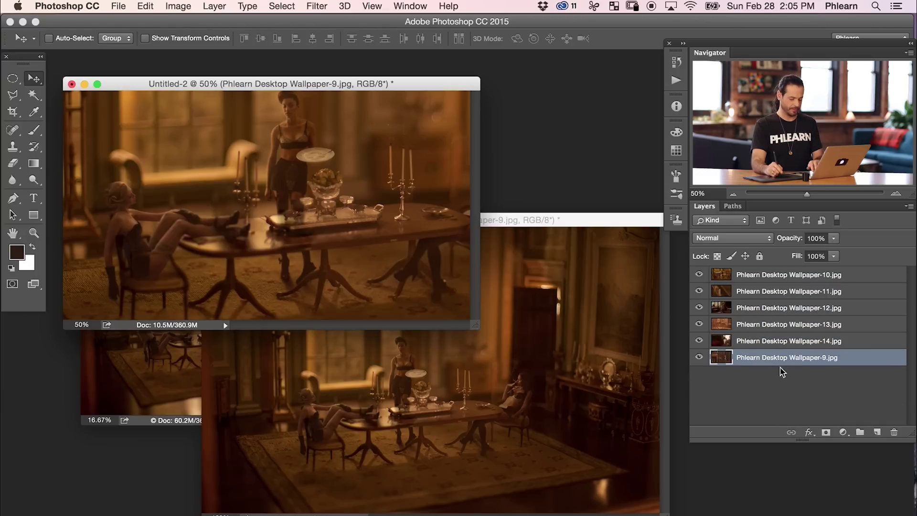
pyautogui.keyDown('shift'); pyautogui.click(810, 278); pyautogui.keyUp('shift')
# Scale the six layers proportionally to about 48.29% and position them to fill Untitled-2
pyautogui.press('f')
pyautogui.press('super+t')
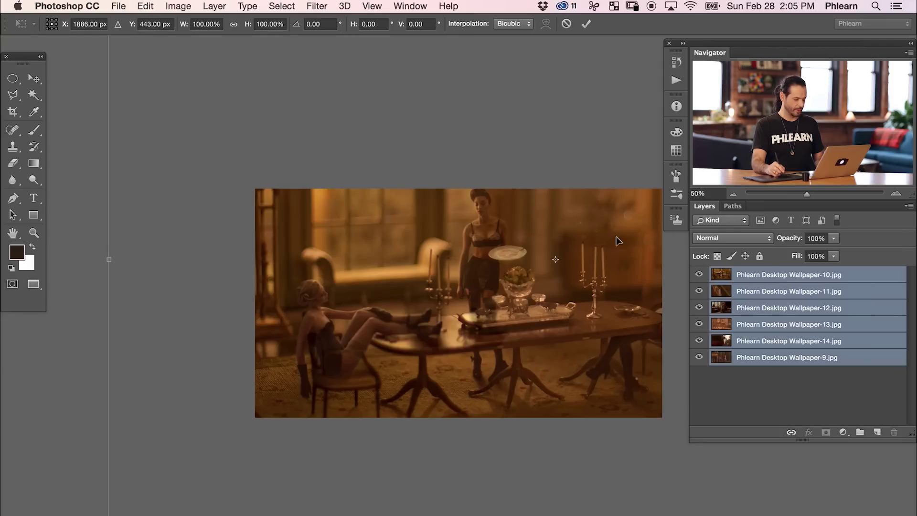
pyautogui.click(233, 24)
pyautogui.moveTo(247, 24); pyautogui.dragTo(217, 35)
pyautogui.moveTo(549, 322); pyautogui.dragTo(434, 360)
pyautogui.moveTo(227, 440); pyautogui.dragTo(251, 424)
pyautogui.hscroll(5, 497, 248)
pyautogui.moveTo(605, 131); pyautogui.dragTo(587, 152)
pyautogui.moveTo(510, 292); pyautogui.dragTo(509, 311)
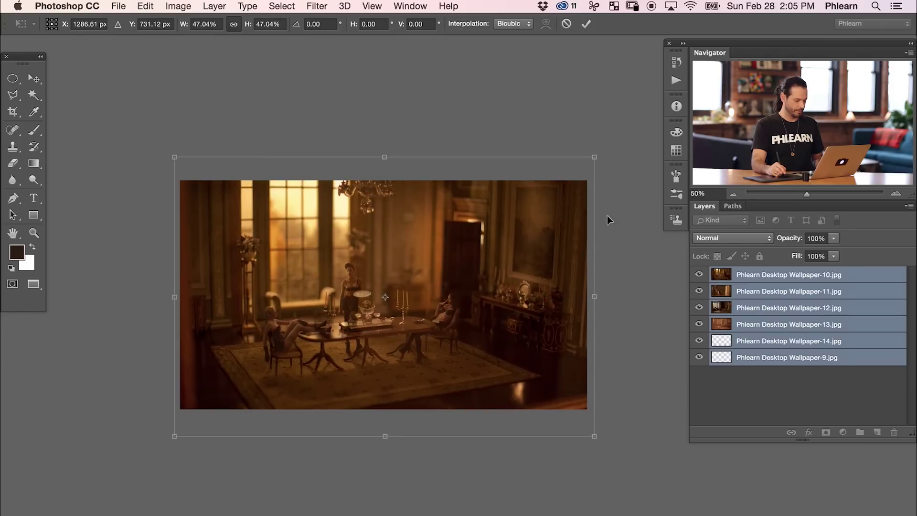
pyautogui.moveTo(596, 158); pyautogui.dragTo(592, 160)
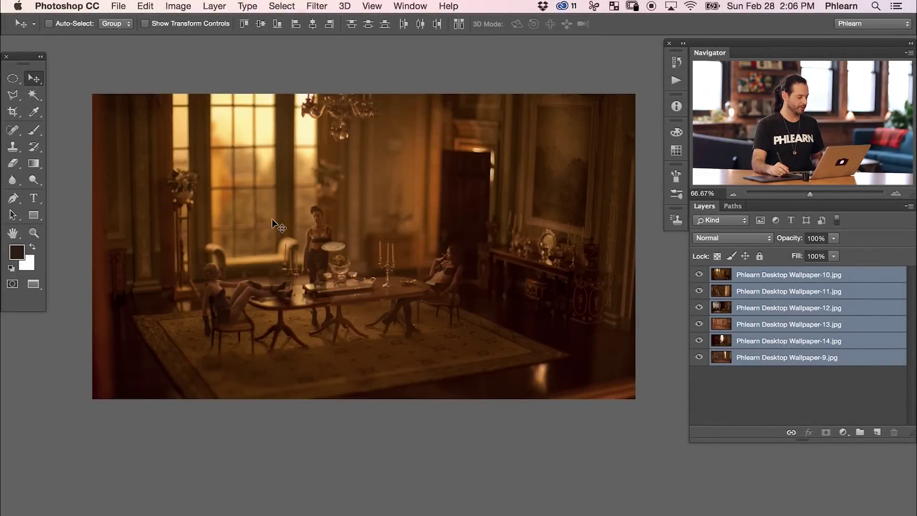
# Check the document's pixel dimensions in Image Size and cancel
pyautogui.click(179, 7)
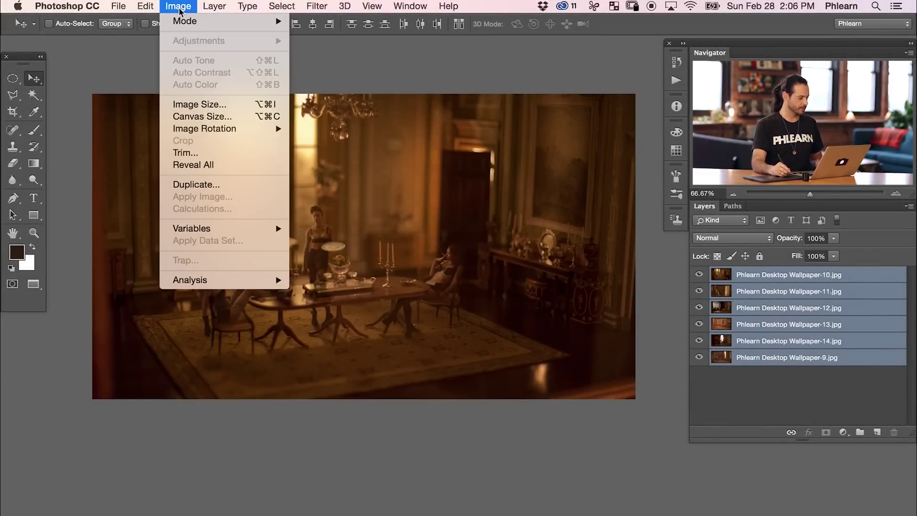
pyautogui.click(193, 104)
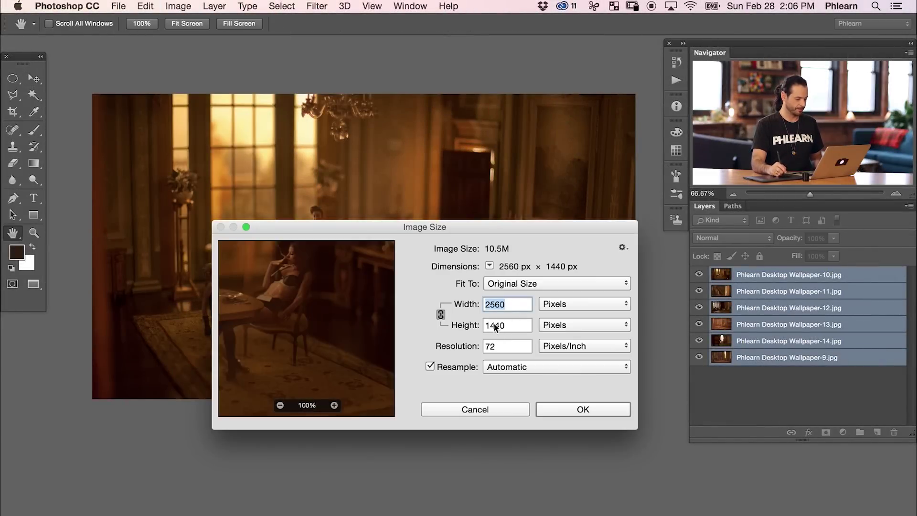
pyautogui.click(496, 409)
pyautogui.press('v')
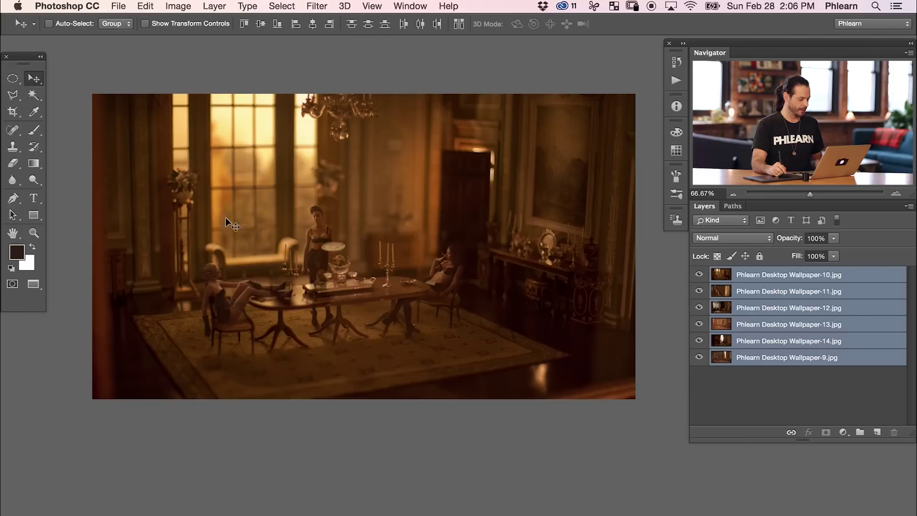
# Start Export Layers to Files with a new iMac folder in Desktop Wallpapers as destination
pyautogui.click(119, 6)
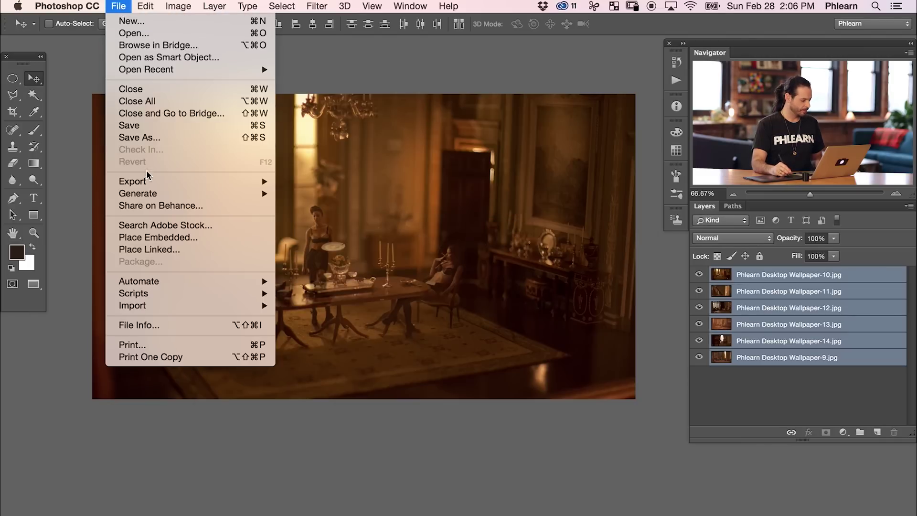
pyautogui.moveTo(149, 182)
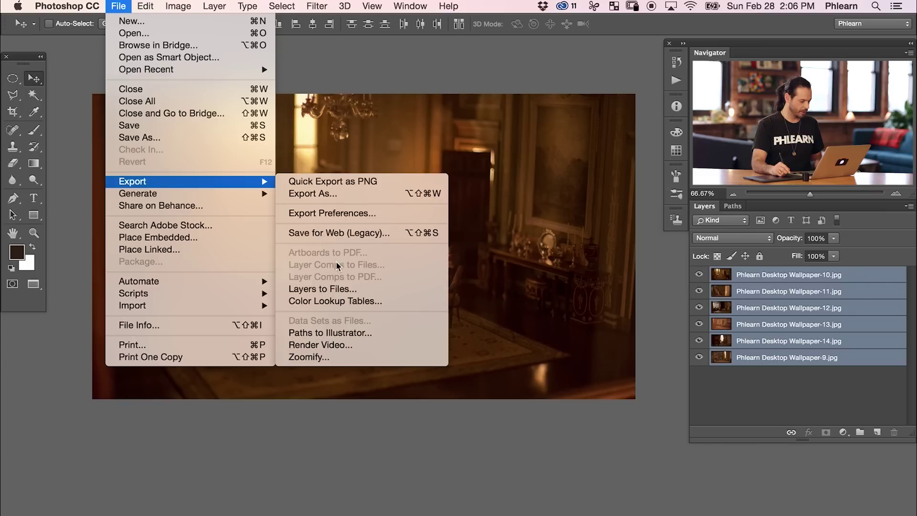
pyautogui.click(375, 289)
pyautogui.moveTo(453, 157); pyautogui.dragTo(417, 151)
pyautogui.click(415, 176)
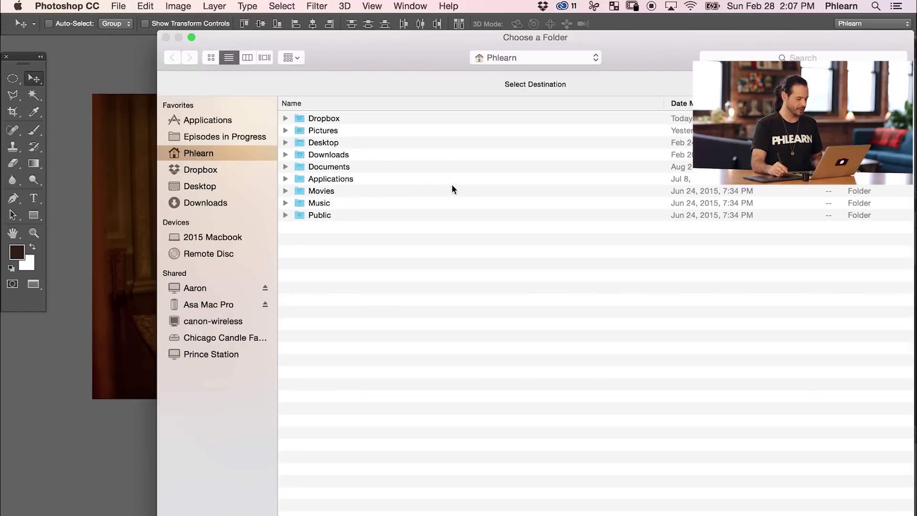
pyautogui.click(234, 136)
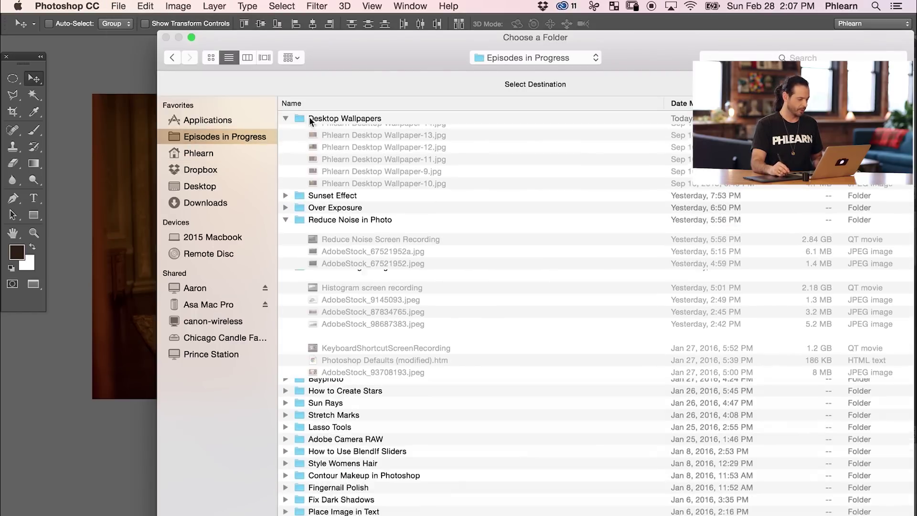
pyautogui.click(327, 119)
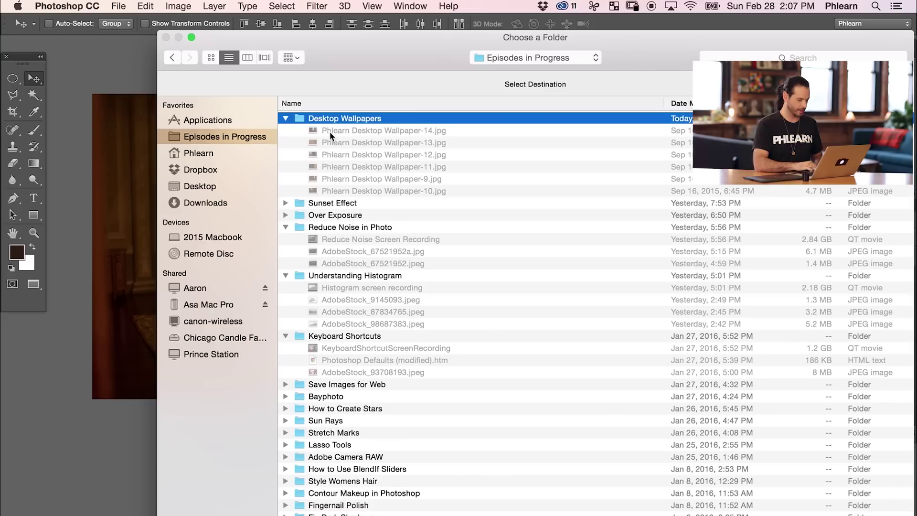
pyautogui.press('super+shift+n')
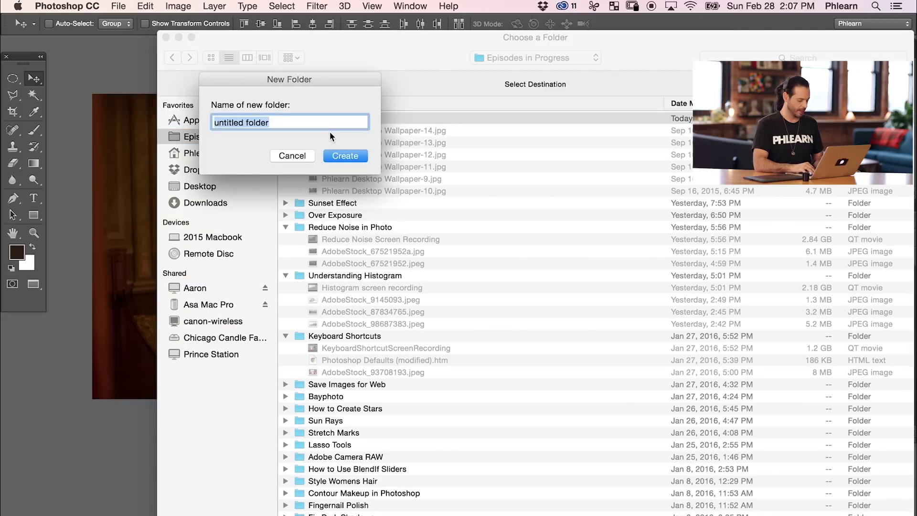
pyautogui.write('iMac')
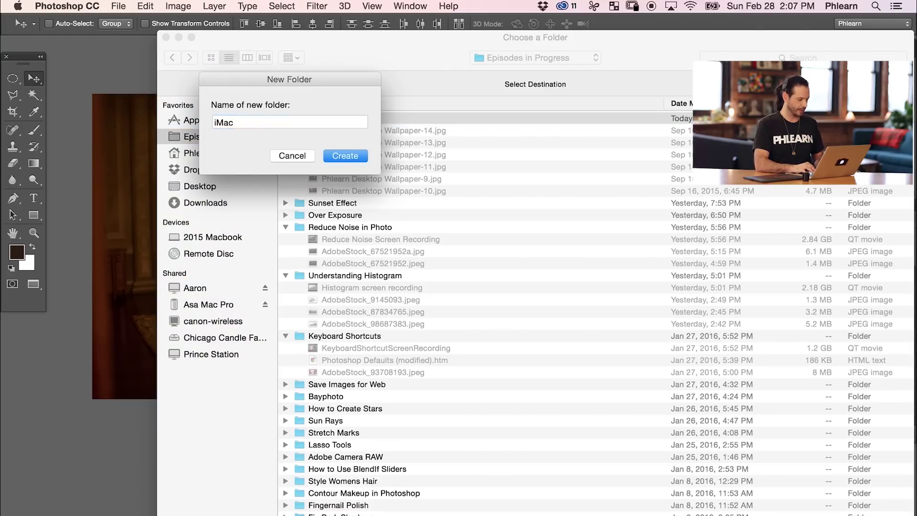
pyautogui.press('Return')
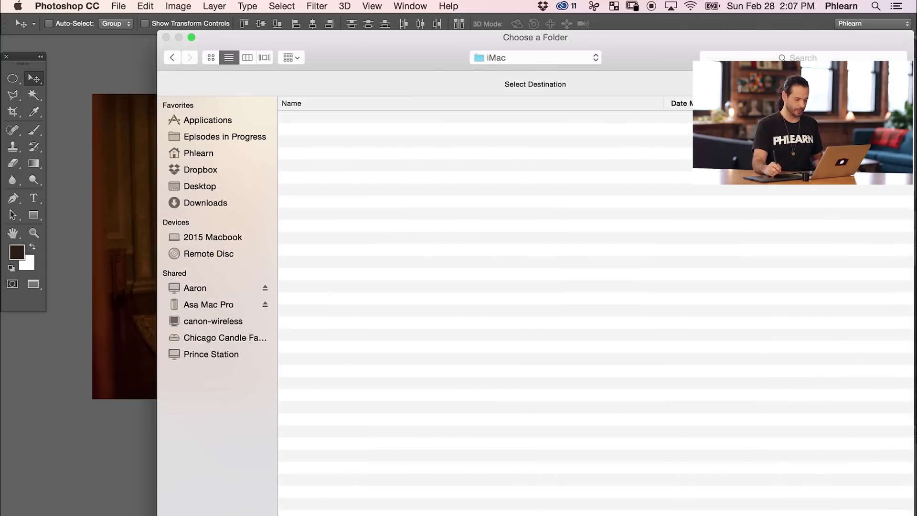
pyautogui.press('Return')
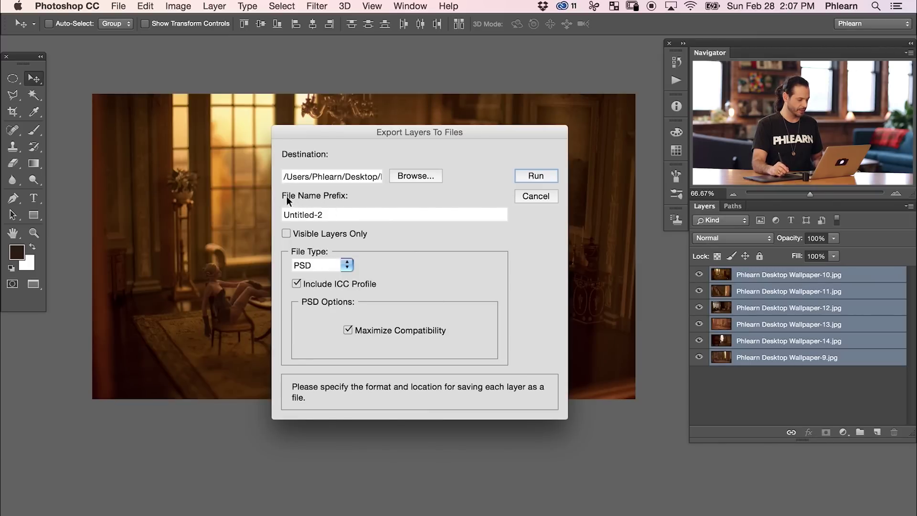
# Set the file prefix to iMac Desktop, choose JPEG format and run the export
pyautogui.click(291, 215)
pyautogui.press('BackSpace')
pyautogui.write('iMac Desktop')
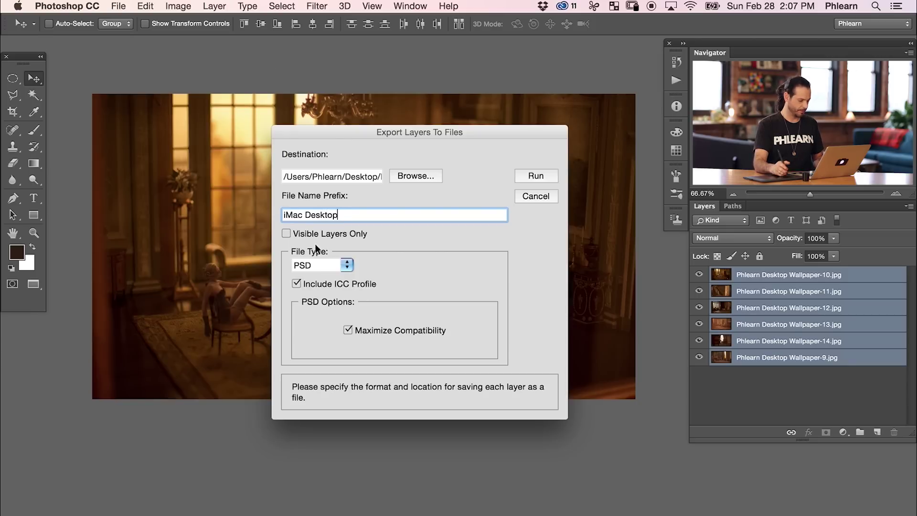
pyautogui.click(347, 265)
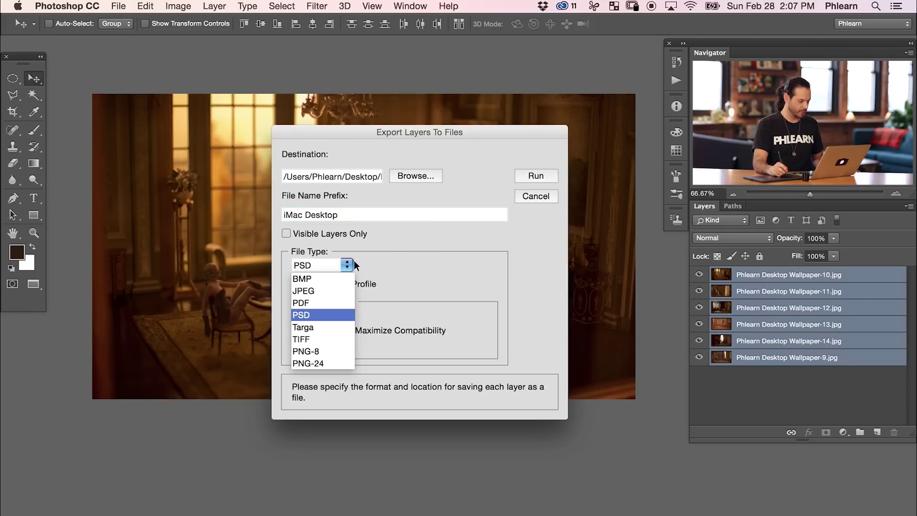
pyautogui.click(317, 290)
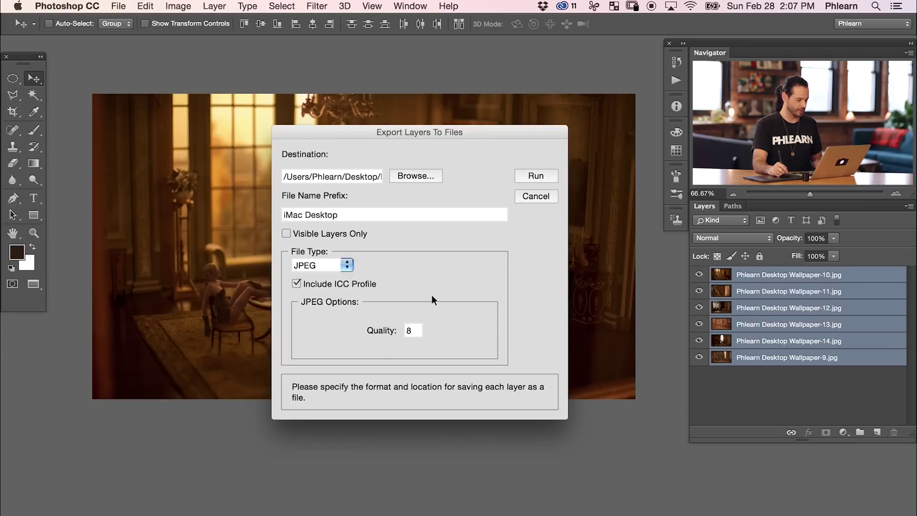
pyautogui.click(536, 176)
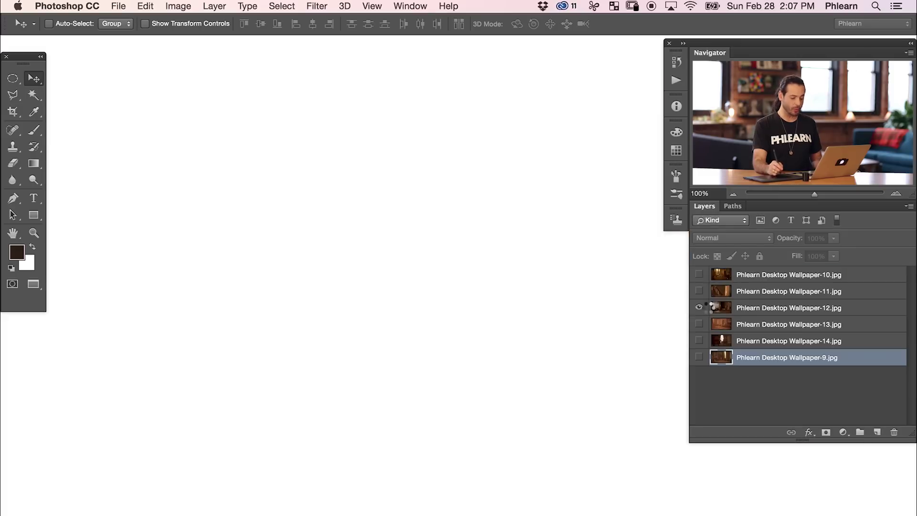
# Bring the wallpaper document forward and check in Image Size that it is 1440 × 900 px, without changes
pyautogui.click(700, 308)
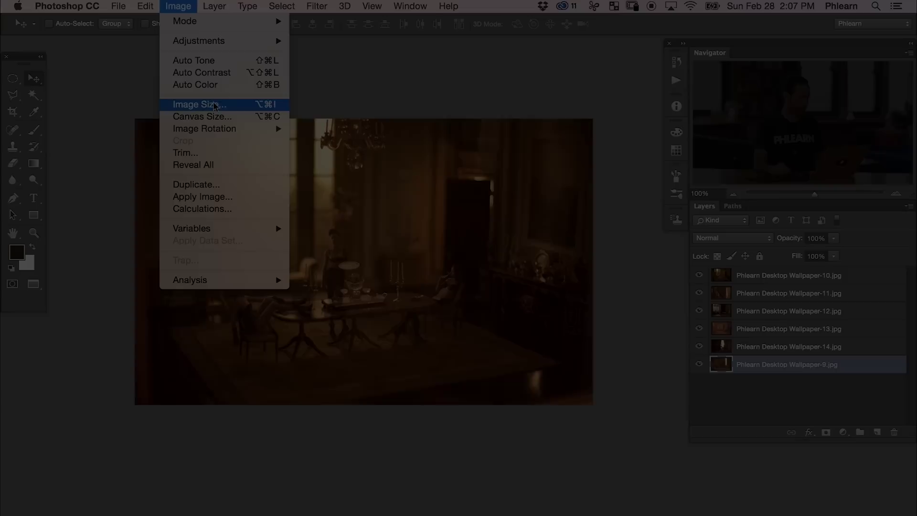
pyautogui.click(200, 100)
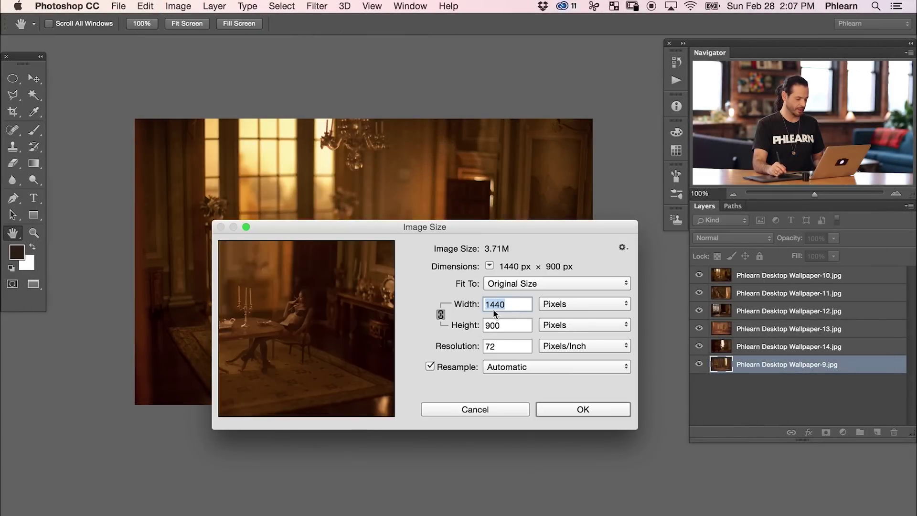
pyautogui.click(501, 406)
pyautogui.press('v')
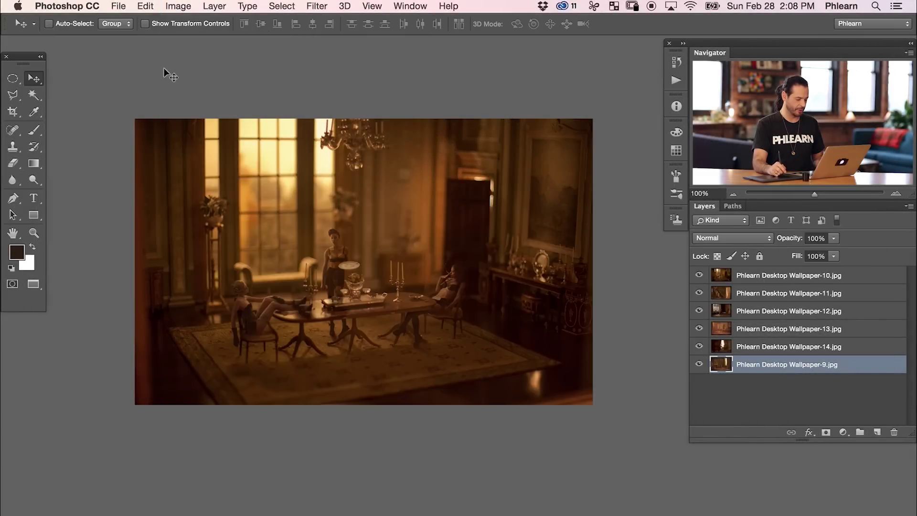
pyautogui.click(118, 6)
# Start Export Layers To Files with a new MacBook PRO folder in Desktop Wallpapers as the destination
pyautogui.moveTo(153, 182)
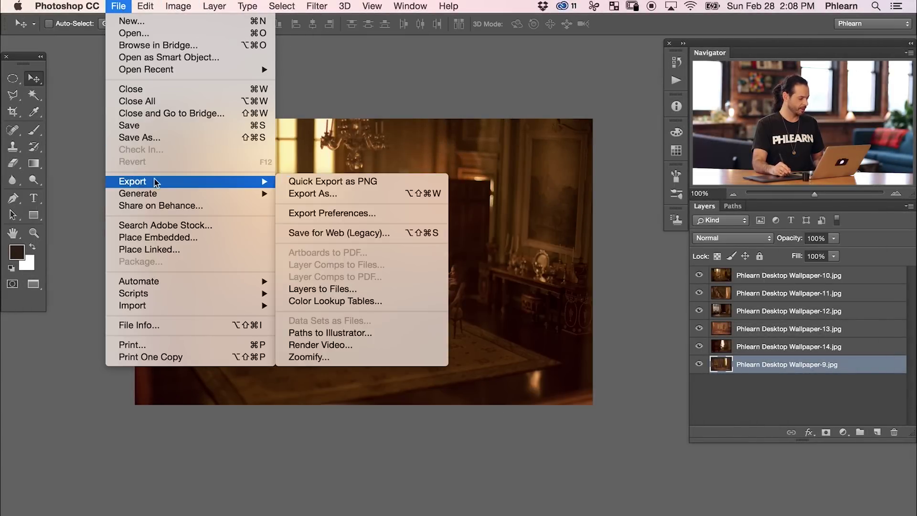
pyautogui.click(382, 288)
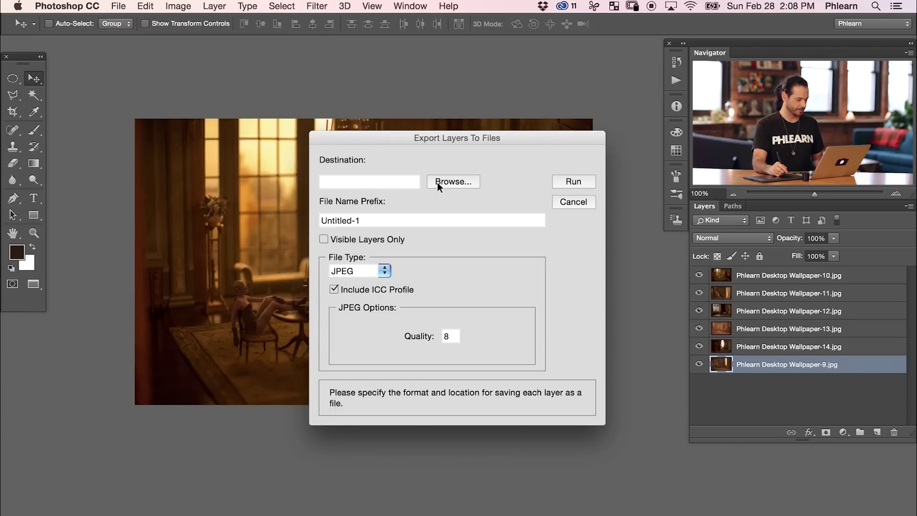
pyautogui.click(438, 182)
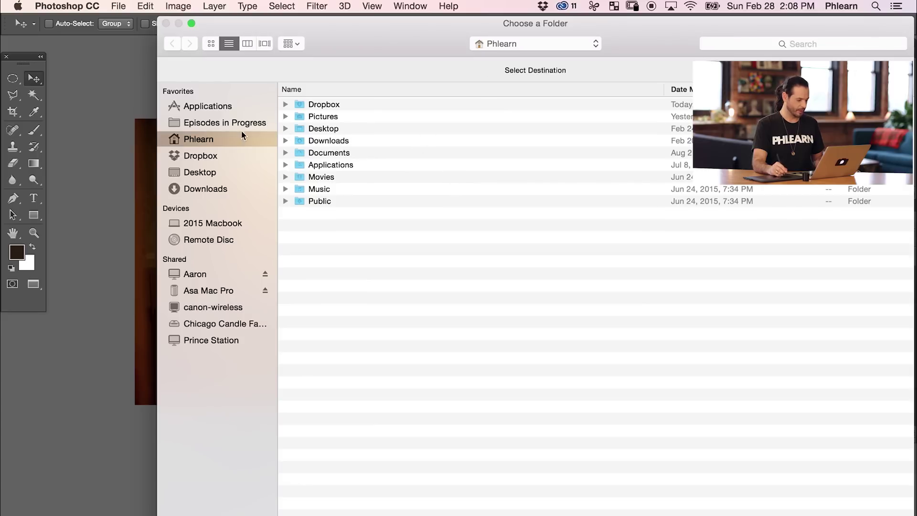
pyautogui.click(235, 122)
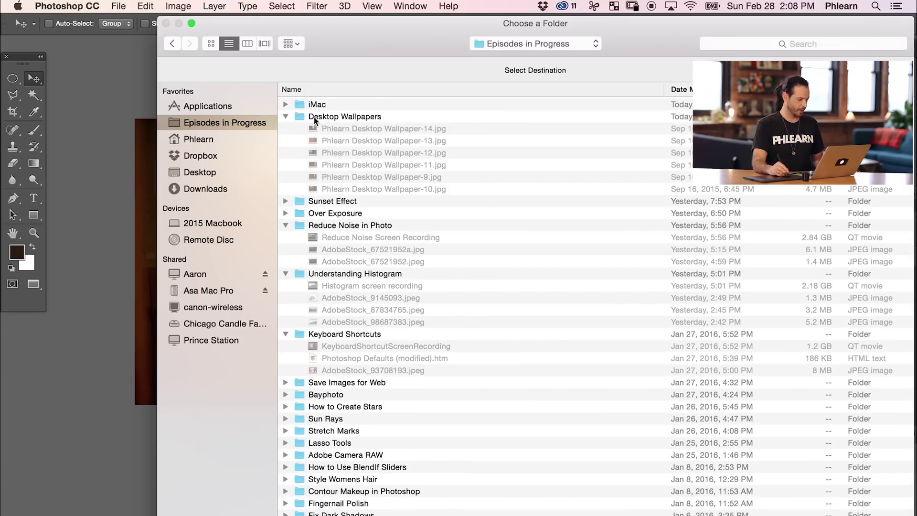
pyautogui.click(333, 117)
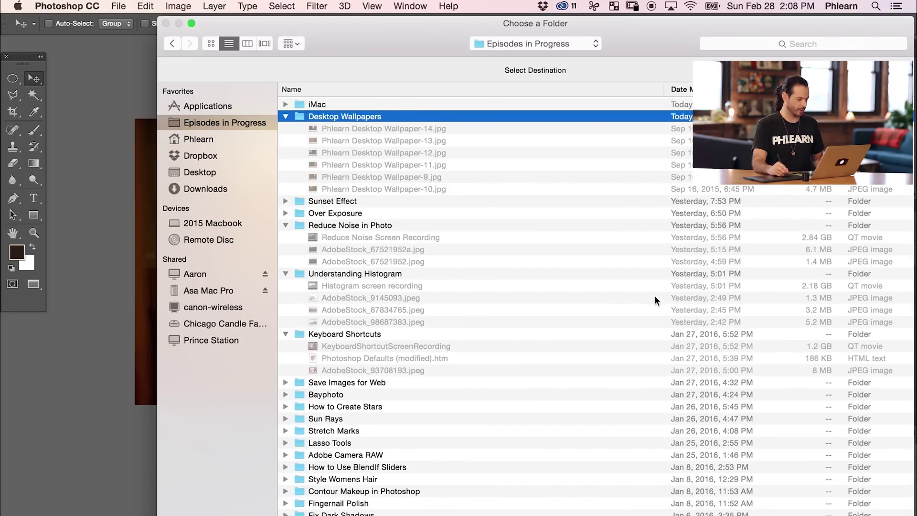
pyautogui.press('super+shift+n')
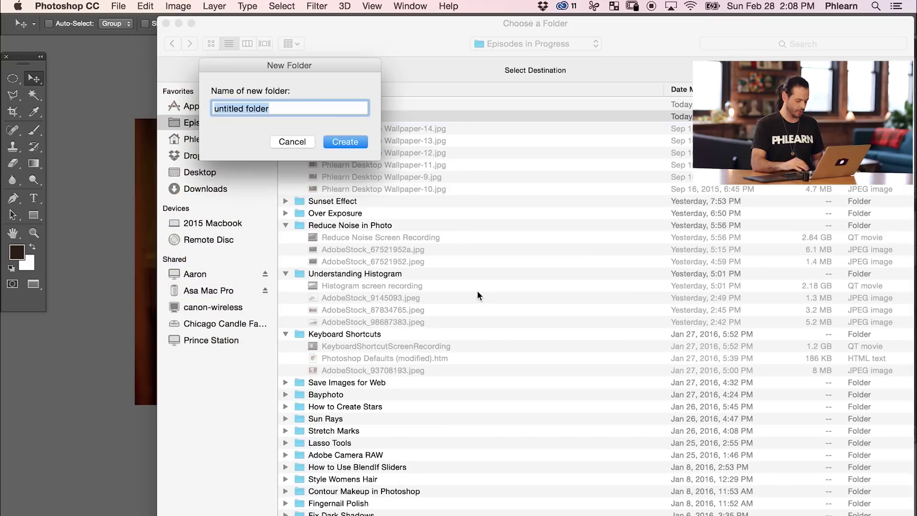
pyautogui.write('MacBook PRO')
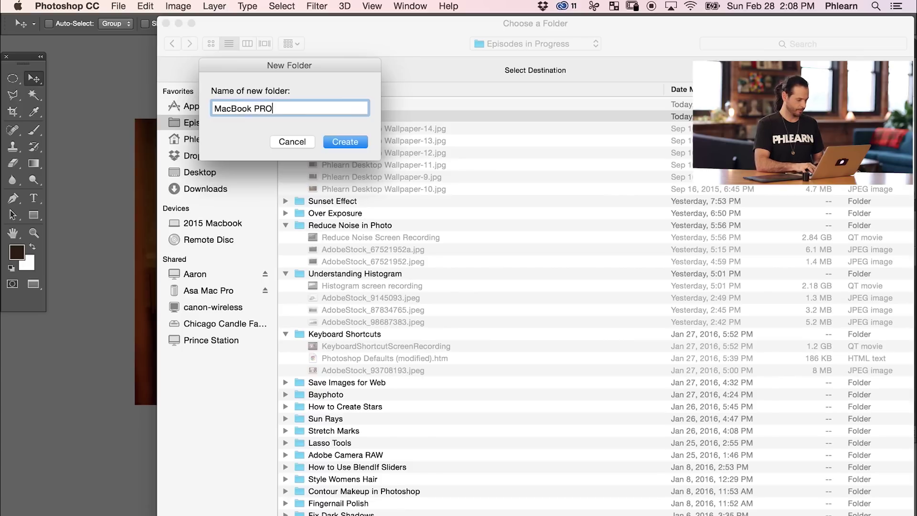
pyautogui.press('Return')
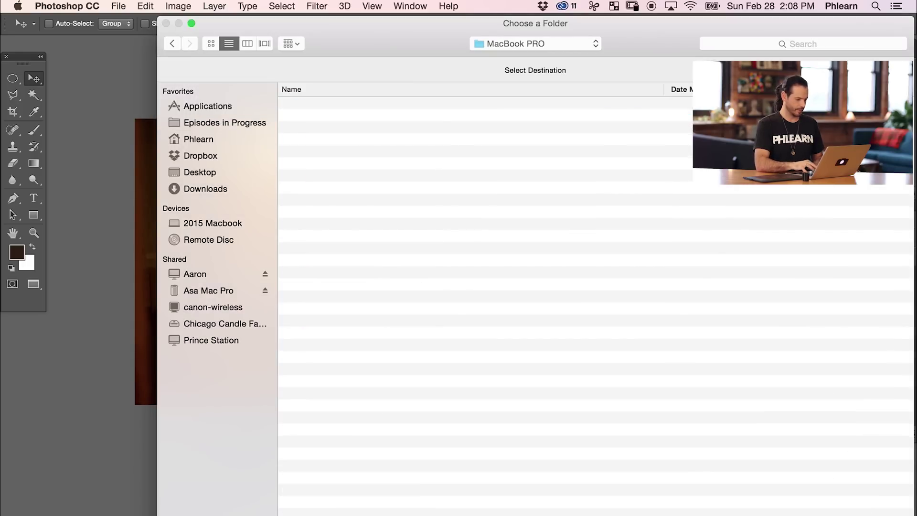
pyautogui.press('Return')
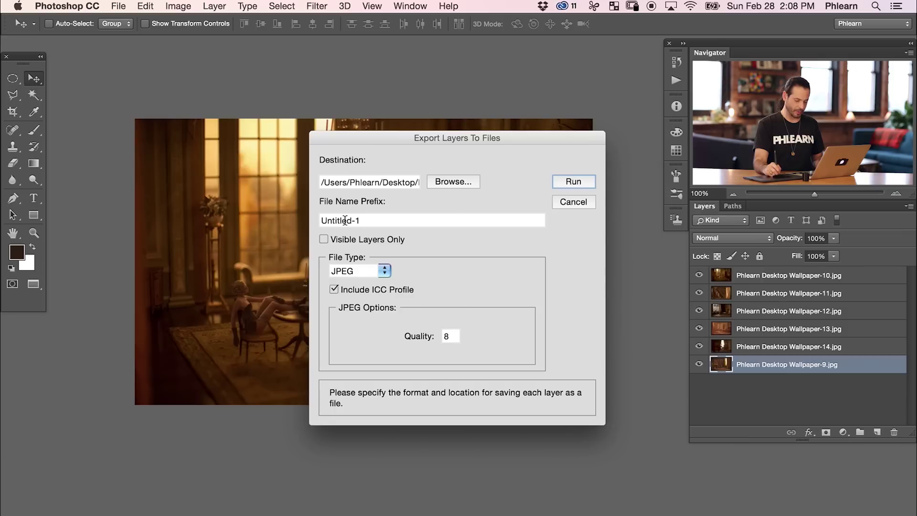
# Change the file name prefix from Untitled-1 to 'MacBook PRO Wallpaper', run the layer export, and dismiss the success message
pyautogui.tripleClick(371, 219)
pyautogui.write('MacBook PRO Wallpaper')
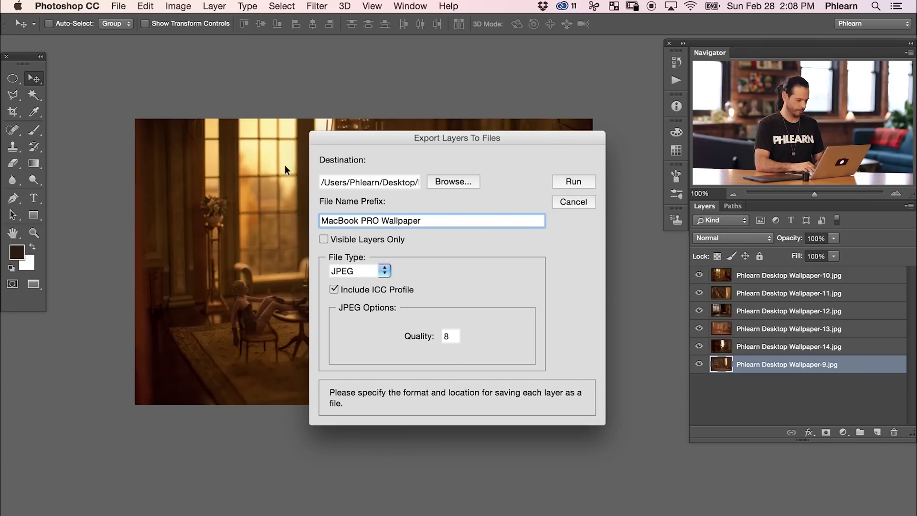
pyautogui.click(575, 180)
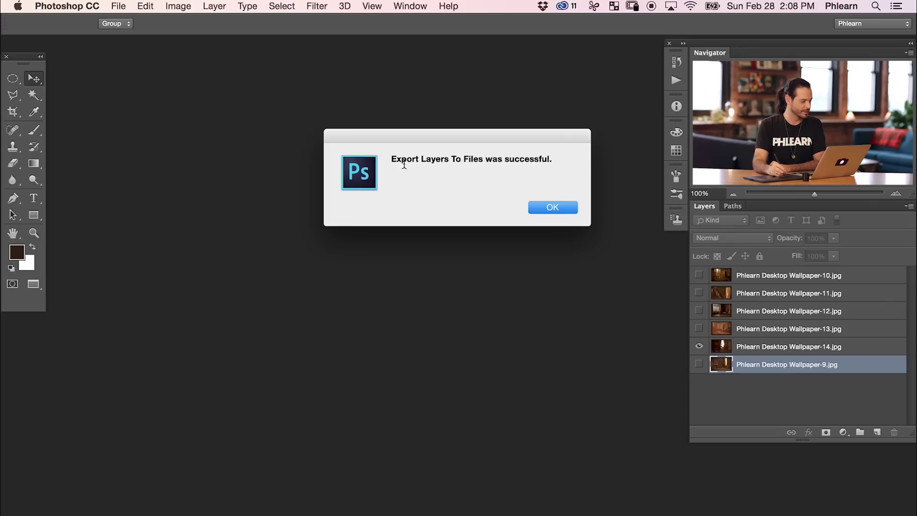
pyautogui.click(559, 210)
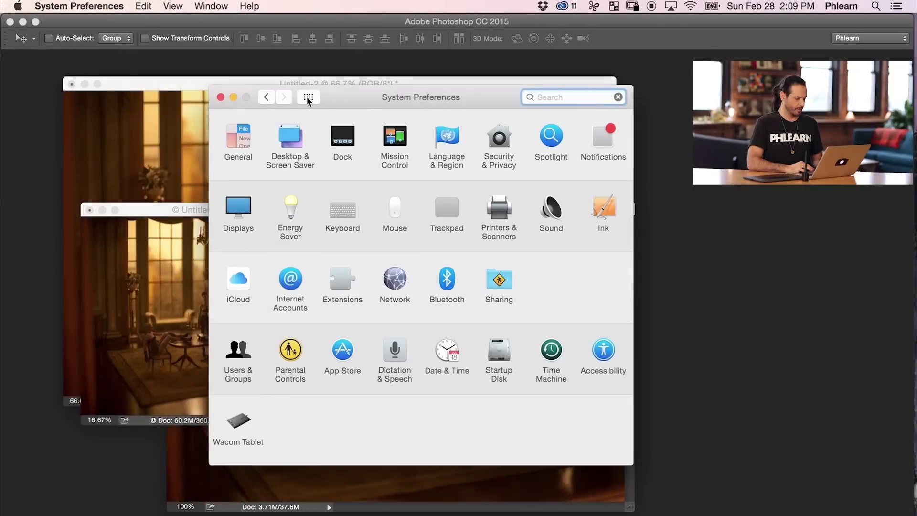
# In Desktop & Screen Saver, add the MacBook PRO folder from Episodes in Progress as a picture source
pyautogui.click(295, 140)
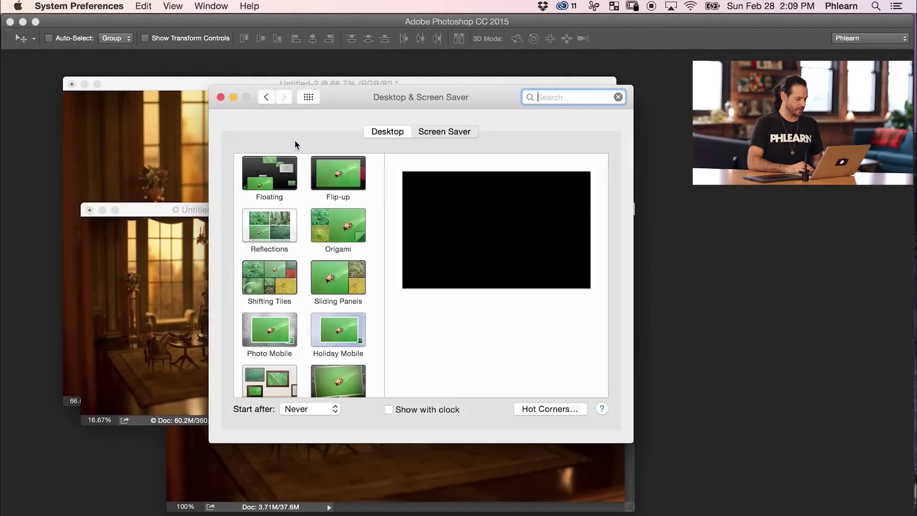
pyautogui.click(400, 131)
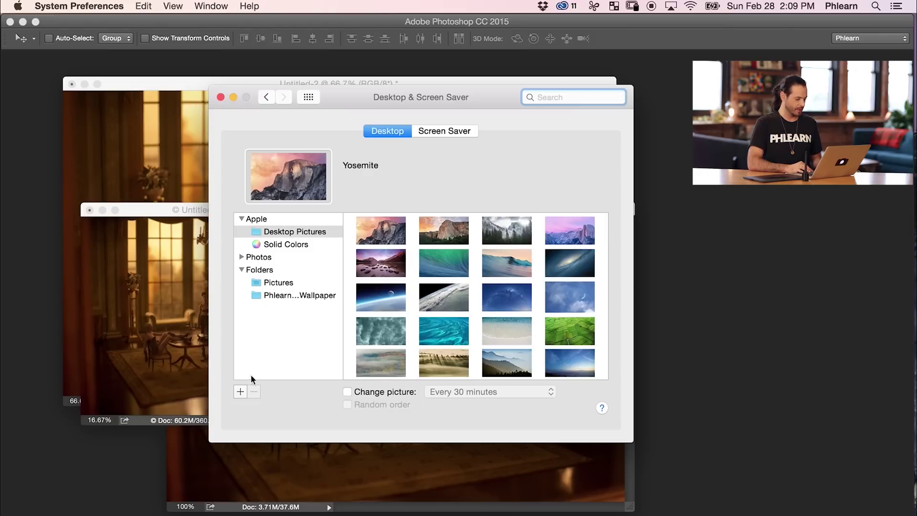
pyautogui.click(241, 392)
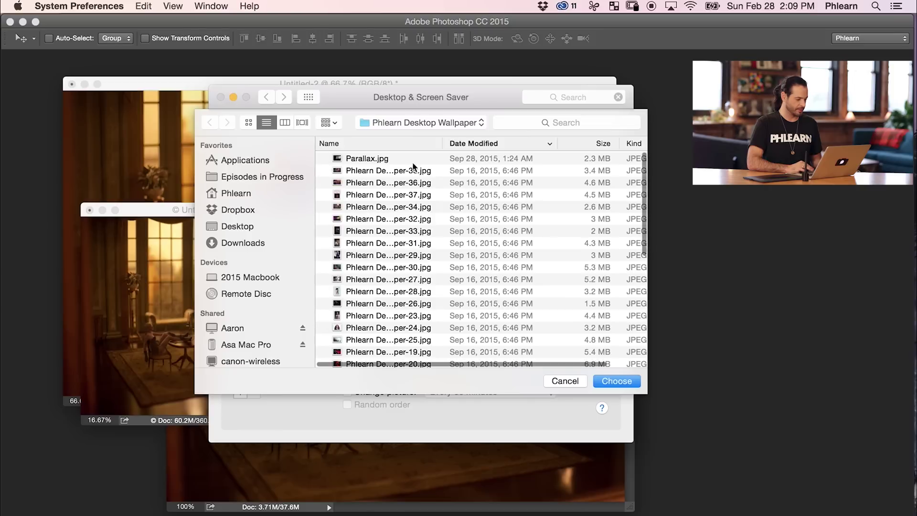
pyautogui.click(273, 181)
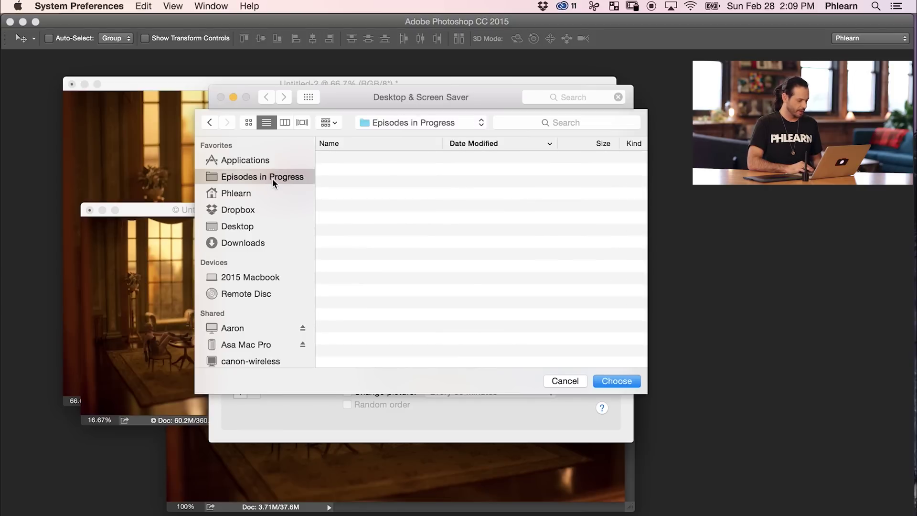
pyautogui.click(374, 160)
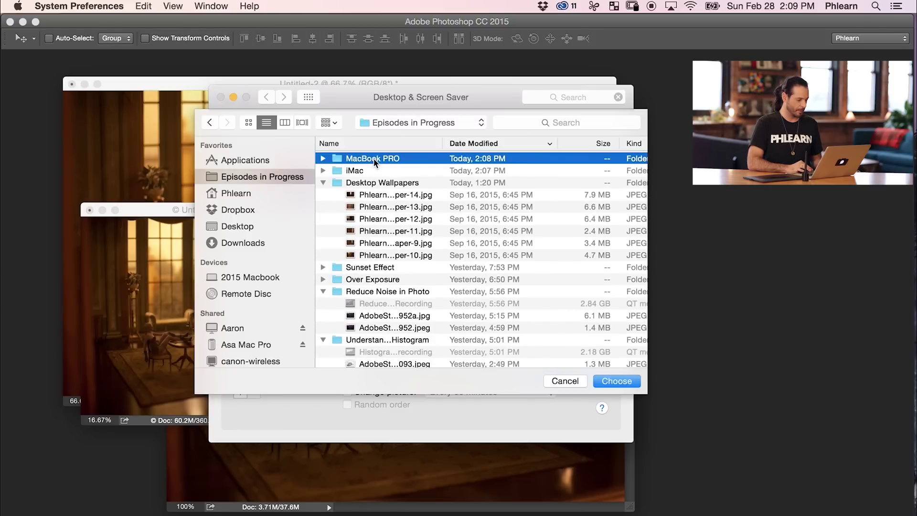
pyautogui.click(628, 382)
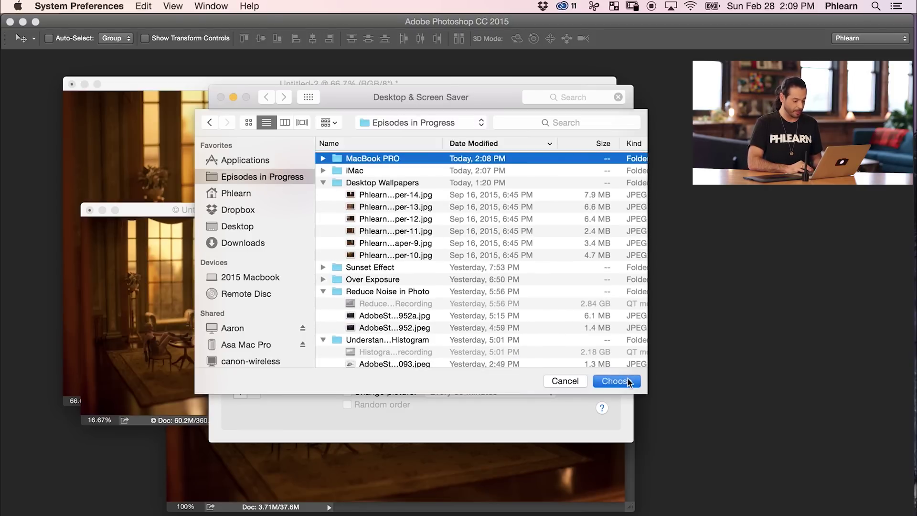
# Preview the six MacBook PRO wallpapers and set the desktop picture to change in random order
pyautogui.click(392, 236)
pyautogui.click(418, 237)
pyautogui.click(494, 238)
pyautogui.click(550, 241)
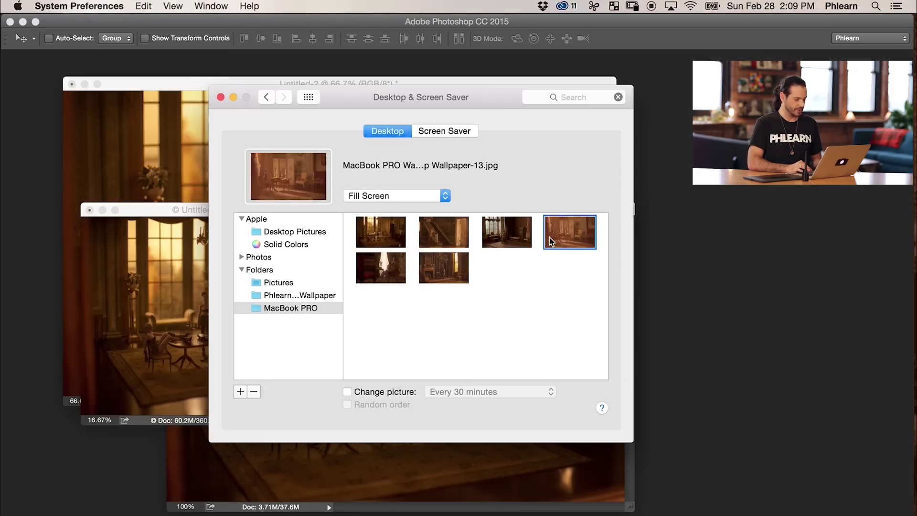
pyautogui.click(386, 272)
pyautogui.click(422, 276)
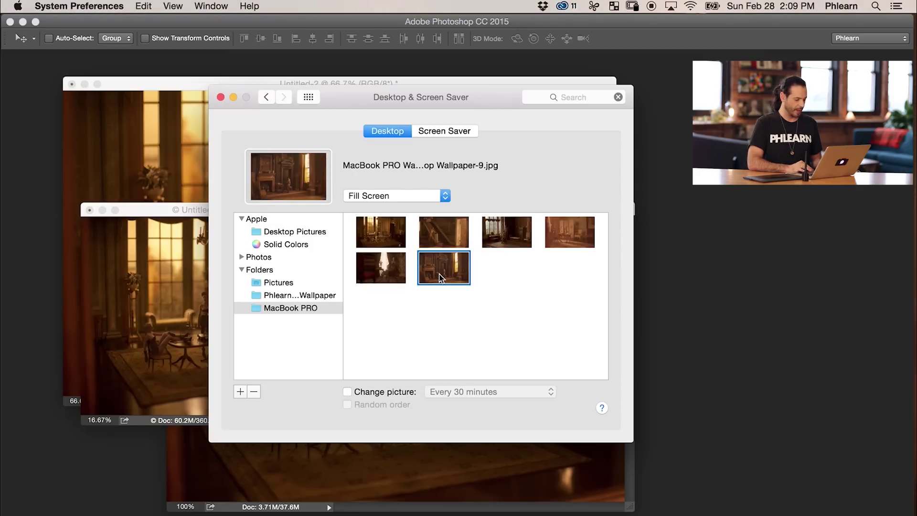
pyautogui.click(359, 391)
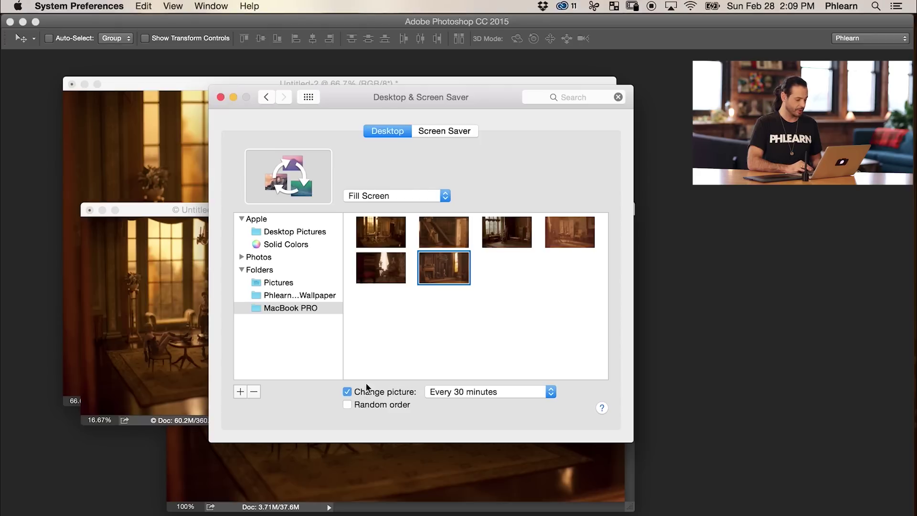
pyautogui.click(449, 315)
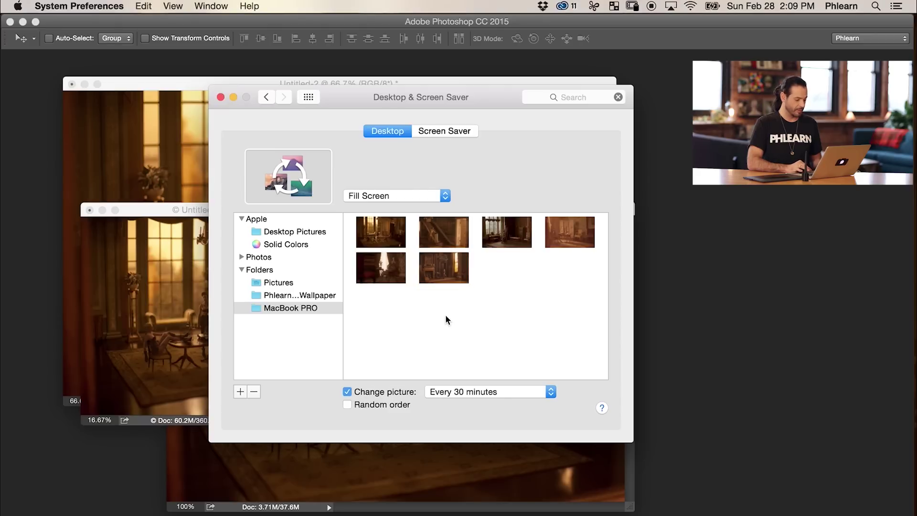
pyautogui.click(379, 406)
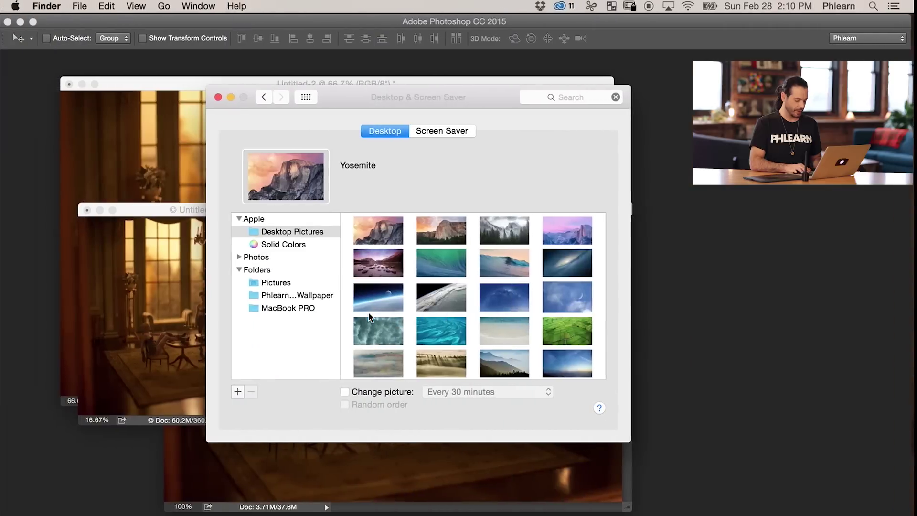
# Set the first MacBook PRO wallpaper as a fixed desktop picture, then reveal the desktop
pyautogui.doubleClick(296, 308)
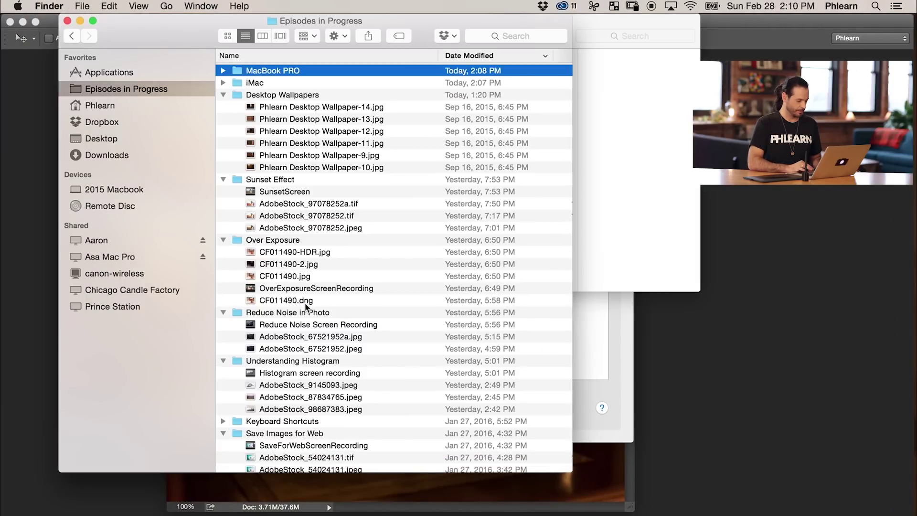
pyautogui.click(627, 101)
pyautogui.click(603, 308)
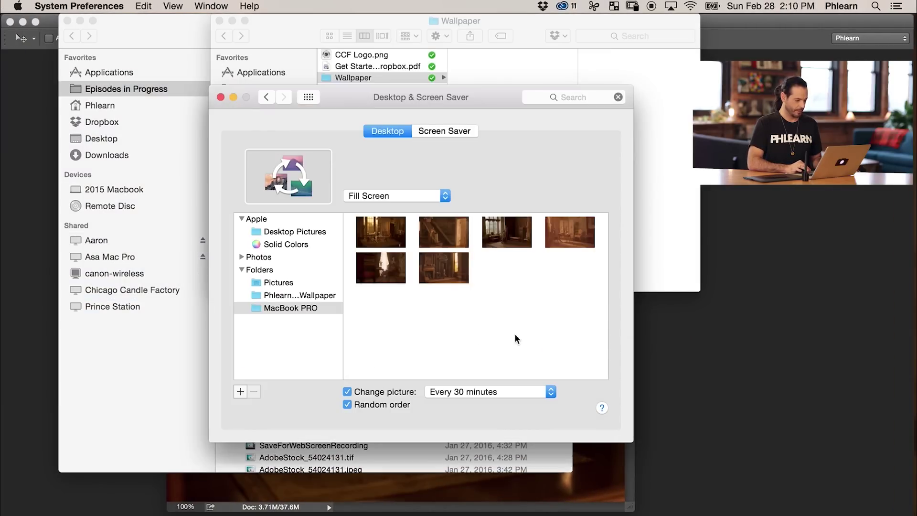
pyautogui.click(382, 244)
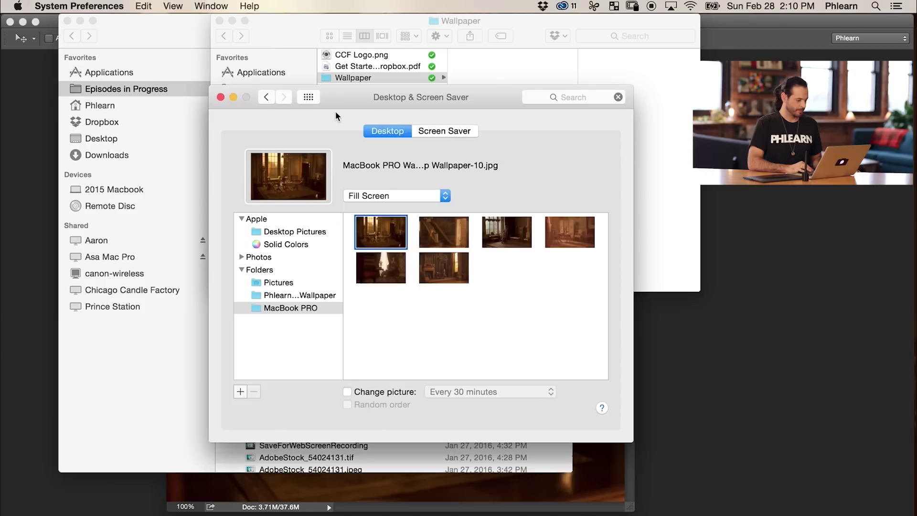
pyautogui.press('F4')
pyautogui.press('F11')
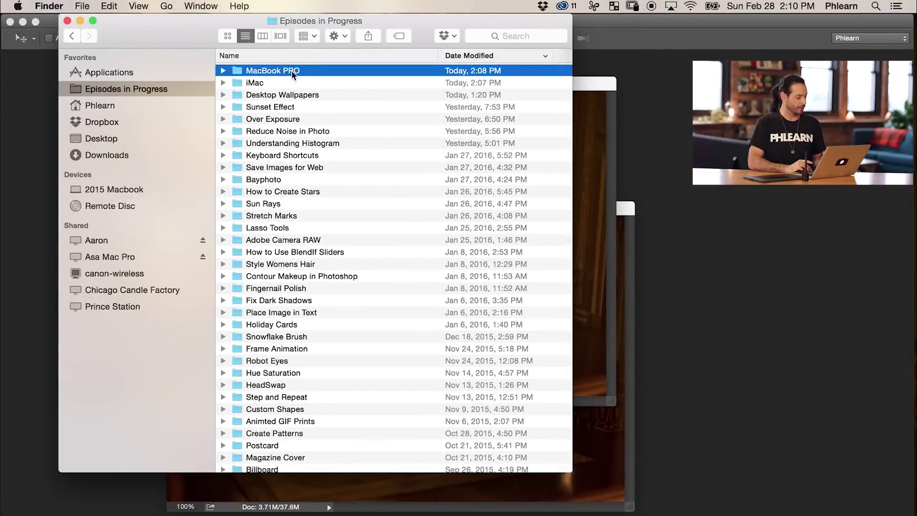
# Compress the MacBook PRO and iMac folders, producing MacBook PRO.zip and iMac.zip
pyautogui.rightClick(292, 72)
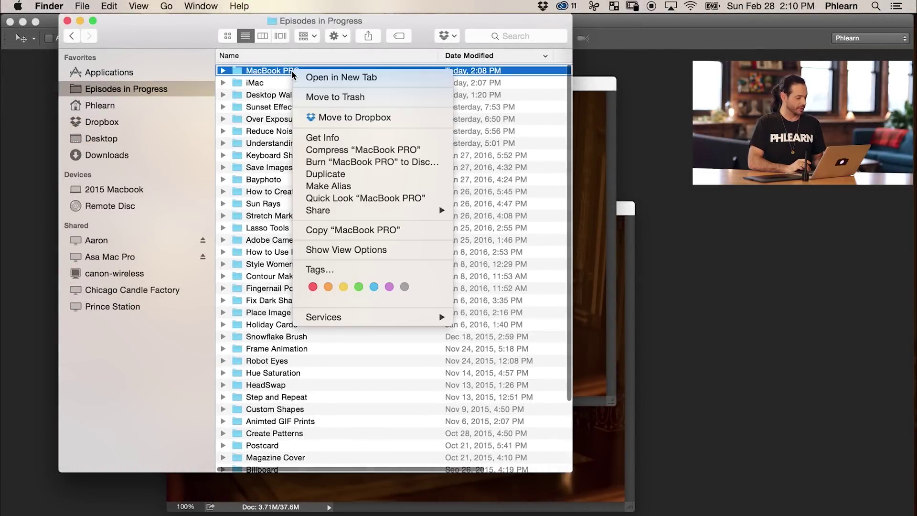
pyautogui.click(347, 149)
pyautogui.click(252, 94)
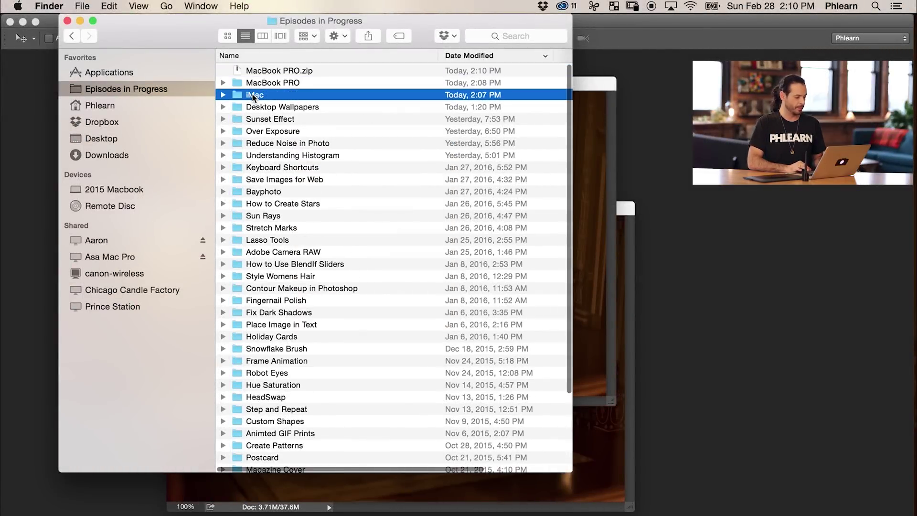
pyautogui.rightClick(252, 94)
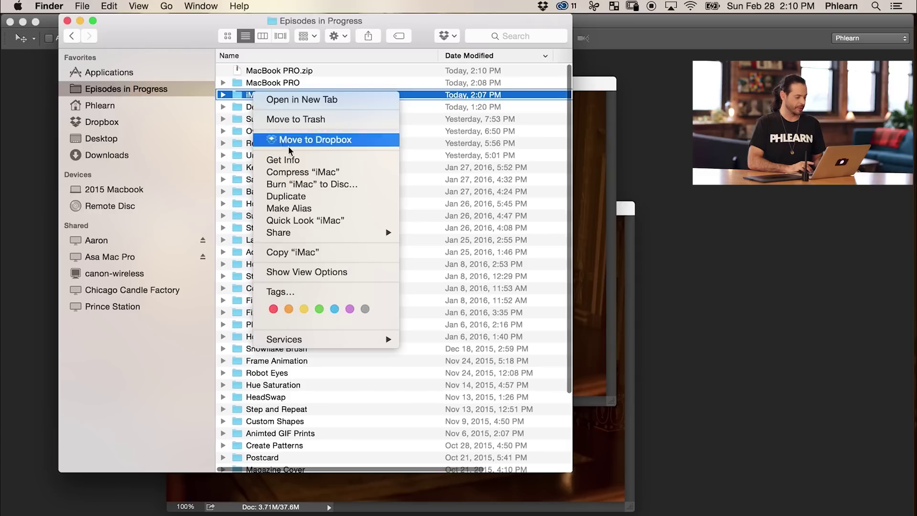
pyautogui.click(296, 173)
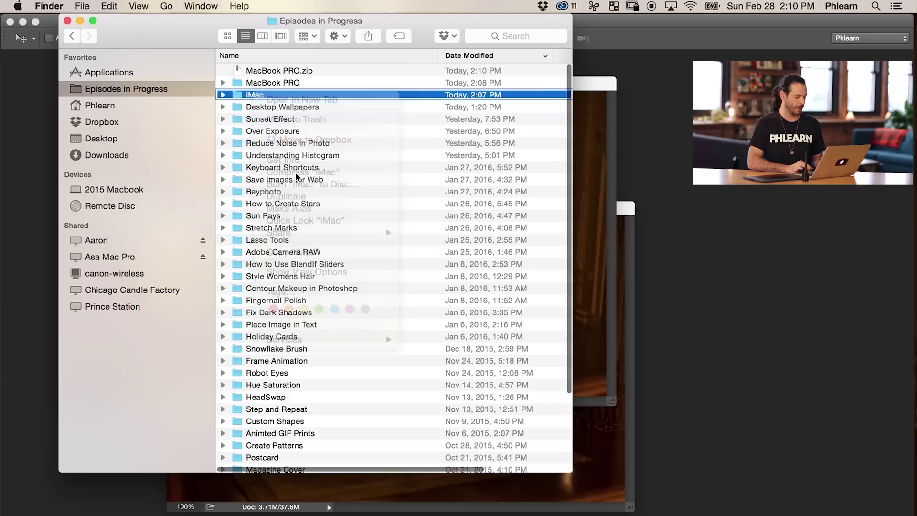
pyautogui.click(282, 71)
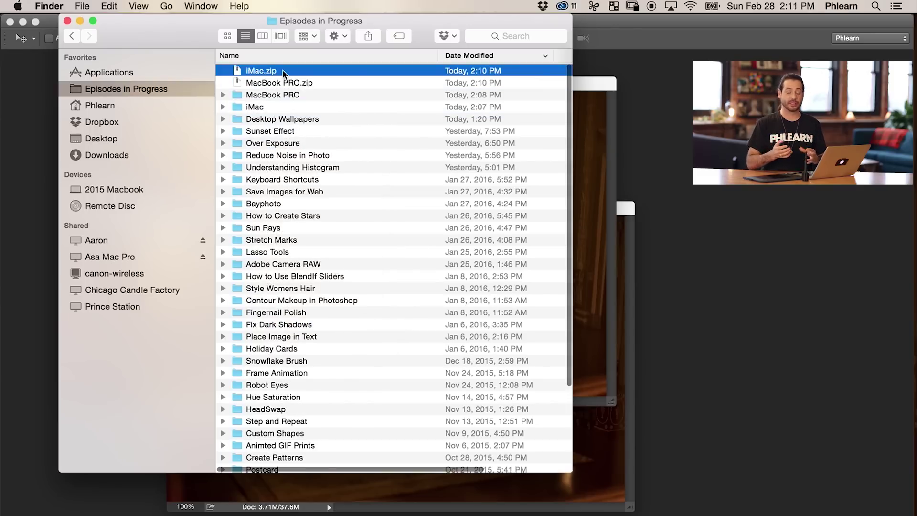
# Move iMac.zip and MacBook PRO.zip into the Dropbox folder
pyautogui.rightClick(283, 70)
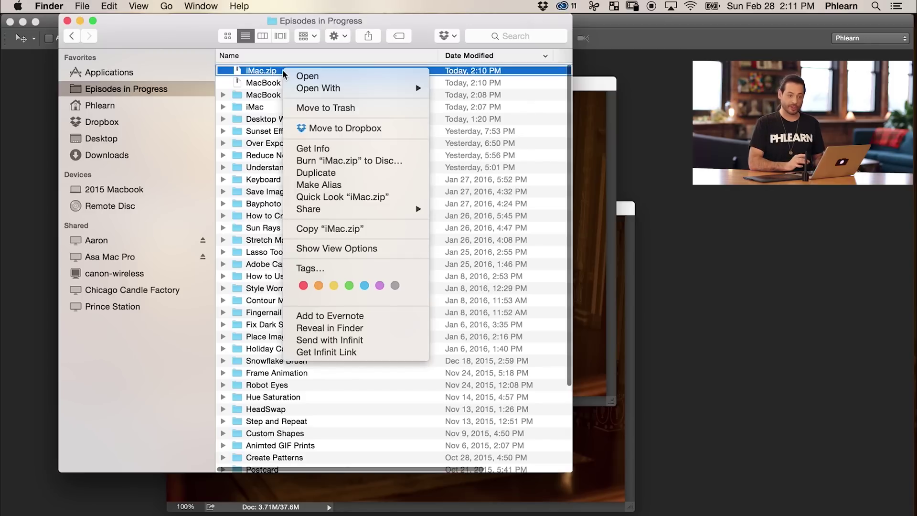
pyautogui.click(312, 130)
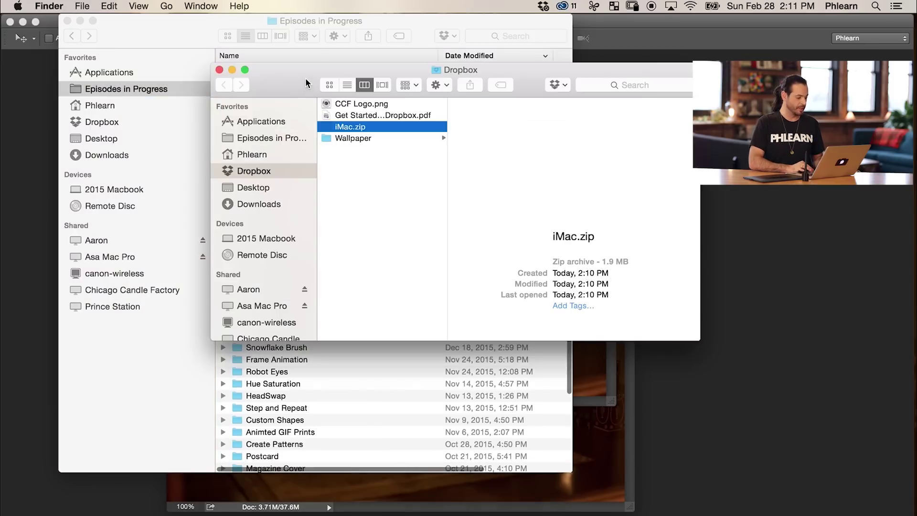
pyautogui.moveTo(296, 69); pyautogui.dragTo(339, 134)
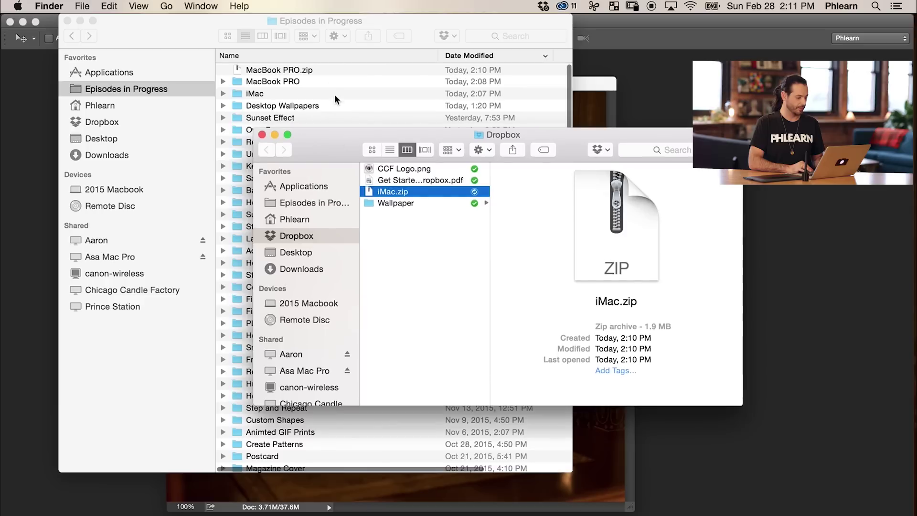
pyautogui.click(333, 68)
pyautogui.click(333, 69)
pyautogui.rightClick(332, 69)
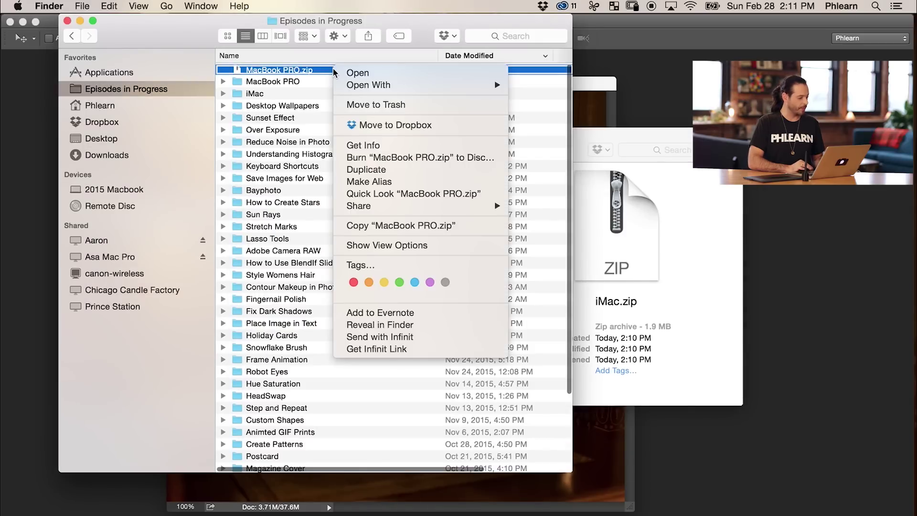
pyautogui.click(370, 123)
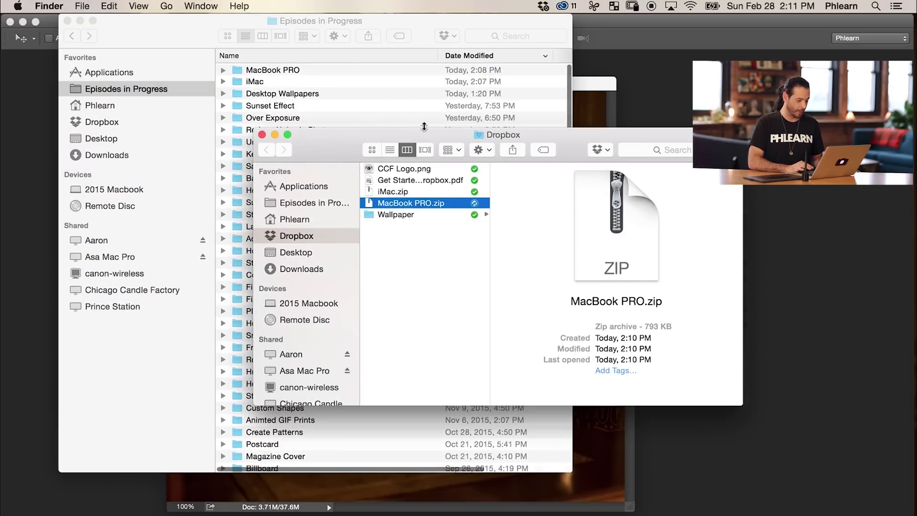
pyautogui.moveTo(572, 142); pyautogui.dragTo(484, 128)
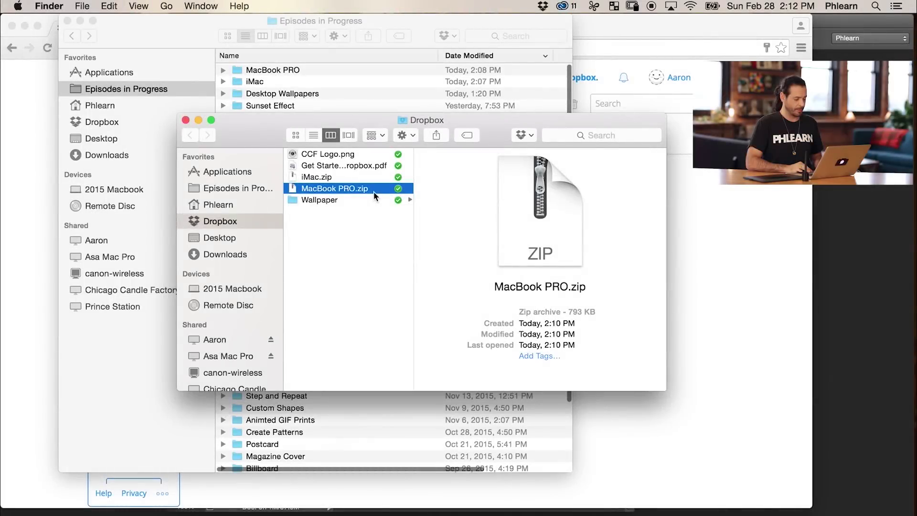
# Copy a Dropbox share link for MacBook PRO.zip and switch to the Dropbox page in Chrome
pyautogui.rightClick(380, 192)
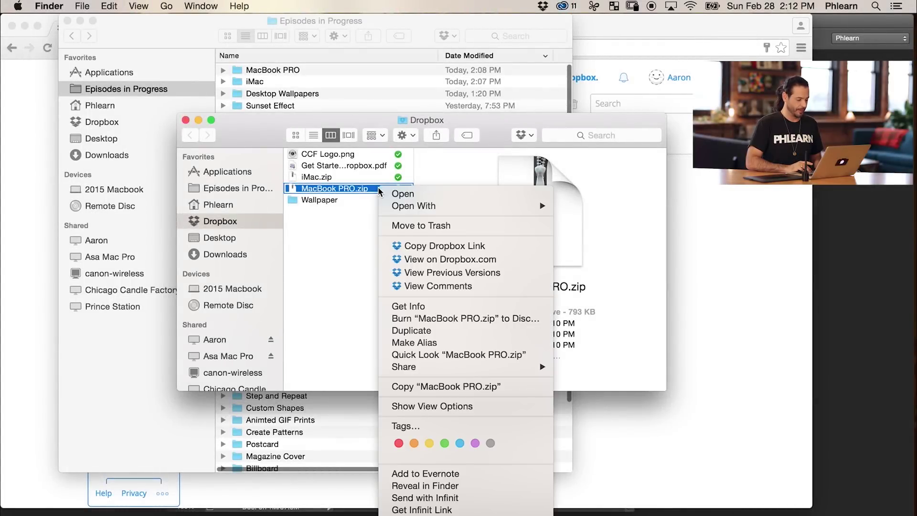
pyautogui.click(423, 248)
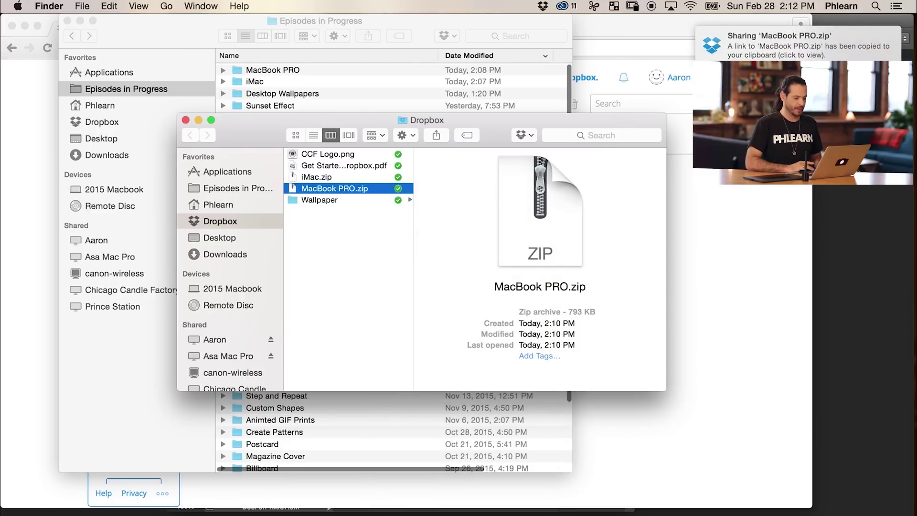
pyautogui.press('super+Tab')
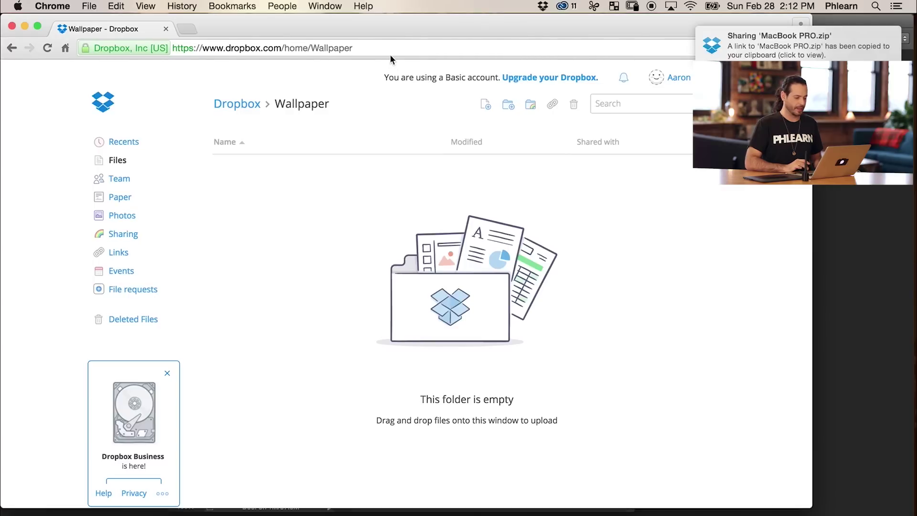